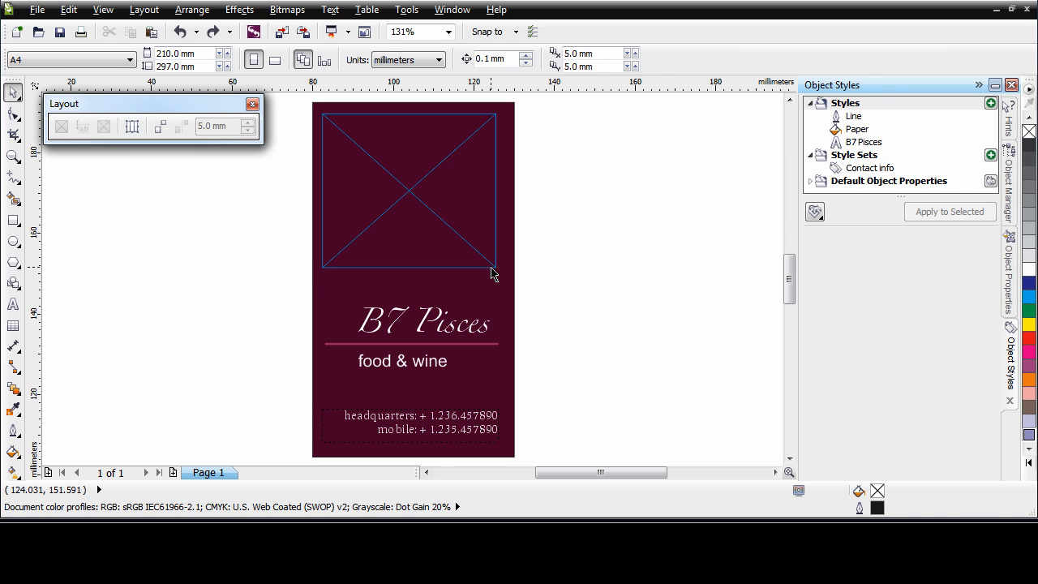
- Centre the empty PowerClip frame horizontally on the dark business card background
click(493, 269)
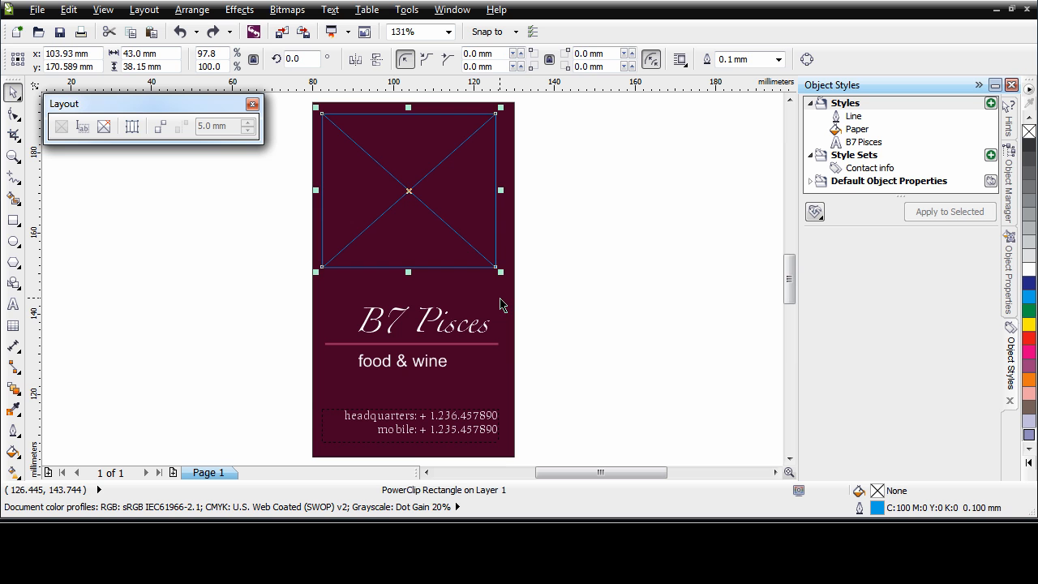
shift+click(500, 304)
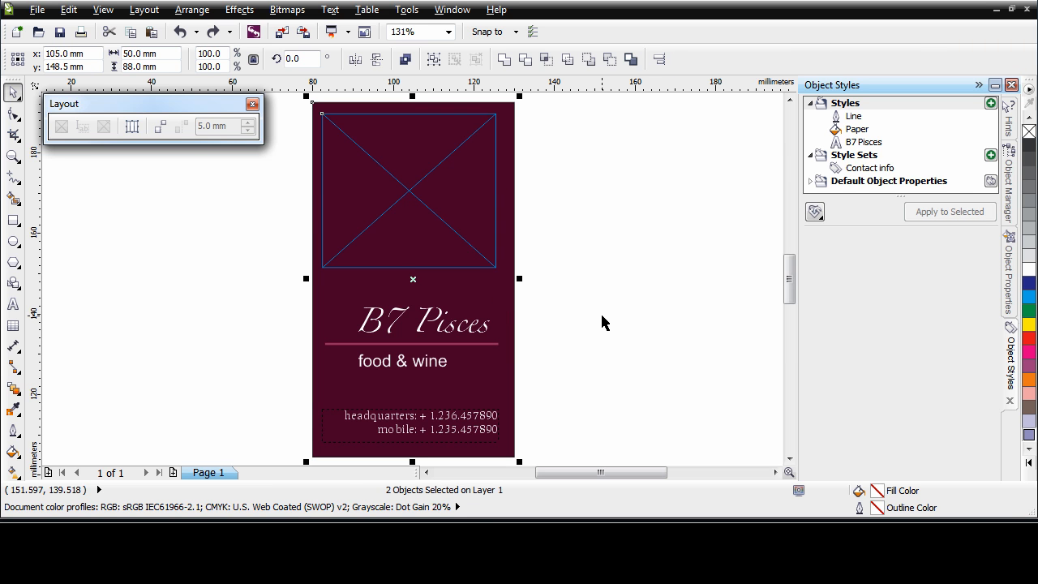
key(c)
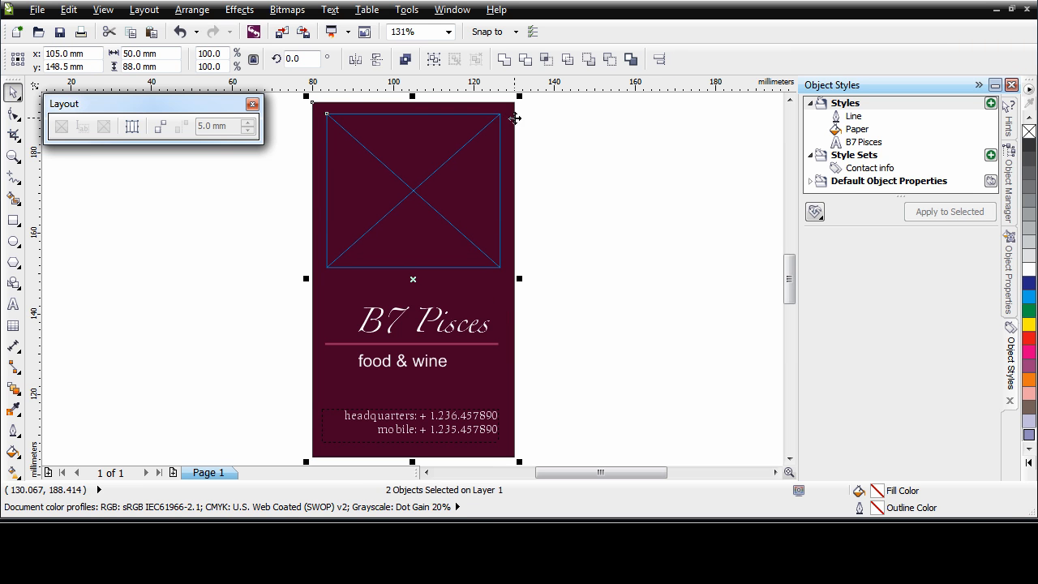
click(593, 302)
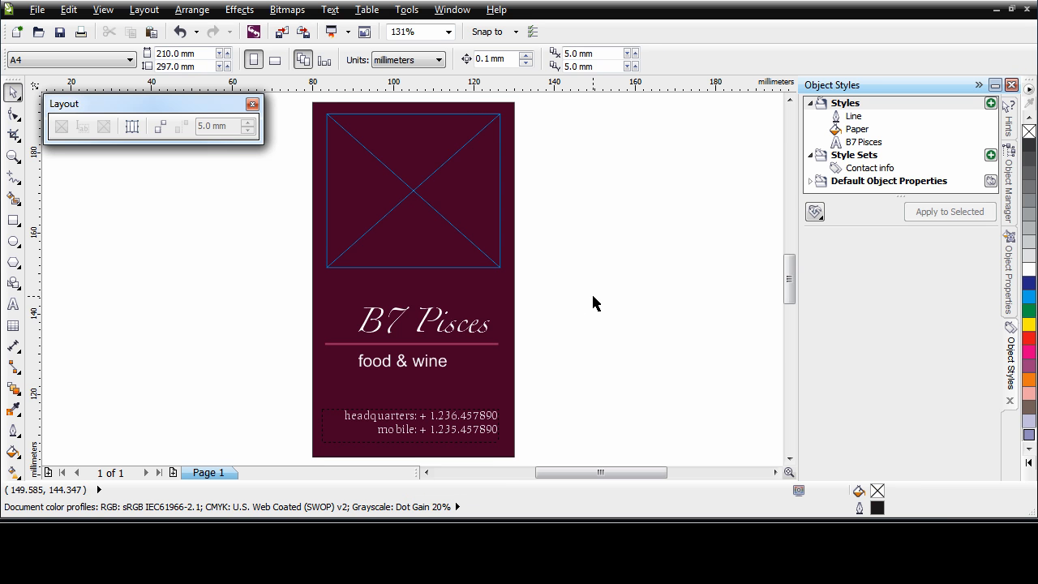
- Place b7_logo_onecolor.cdr from the Tray into the empty PowerClip frame and fit the logo proportionally inside it
click(453, 10)
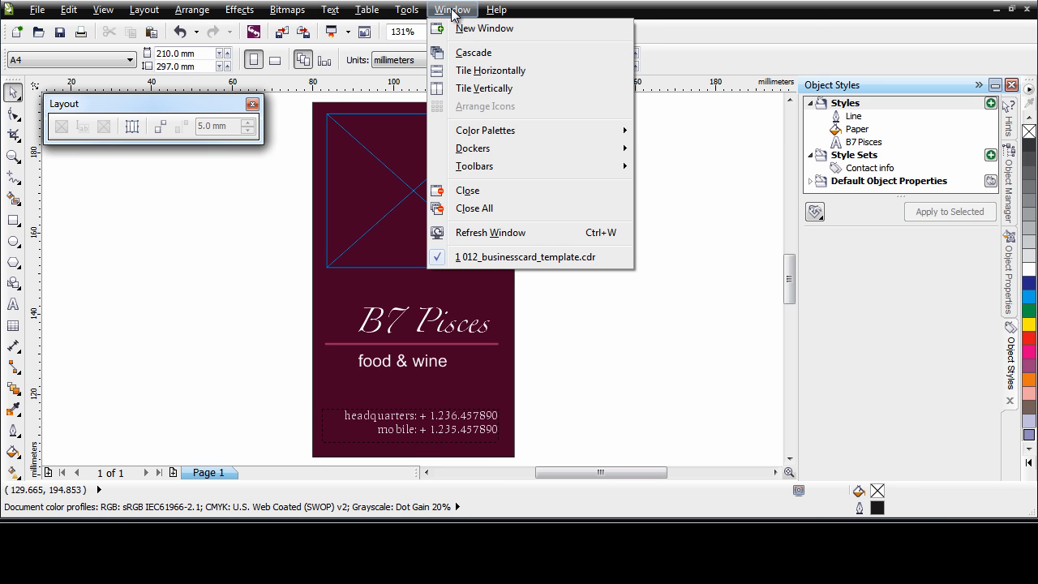
mouse_move(520, 150)
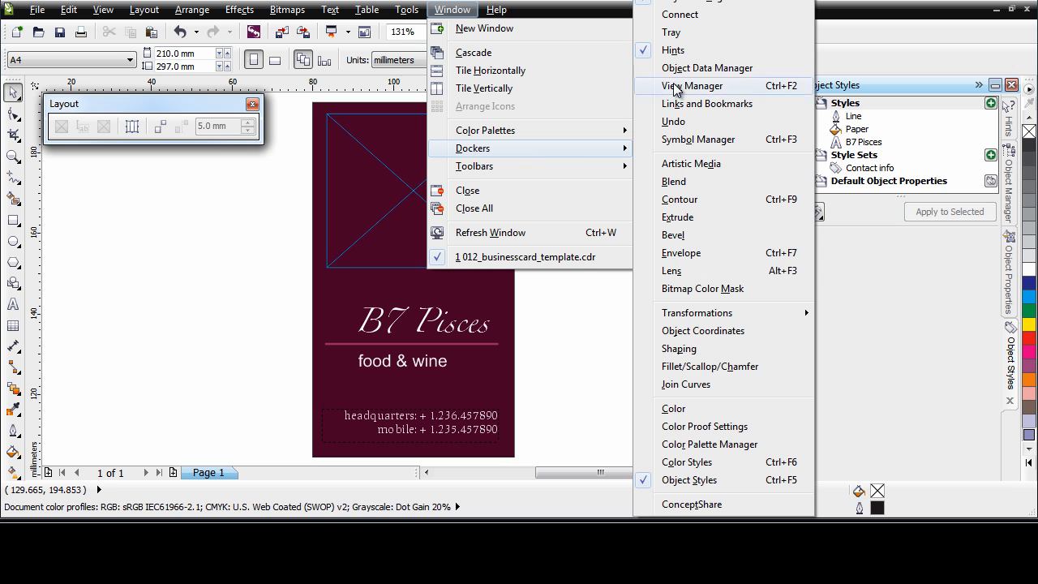
click(672, 33)
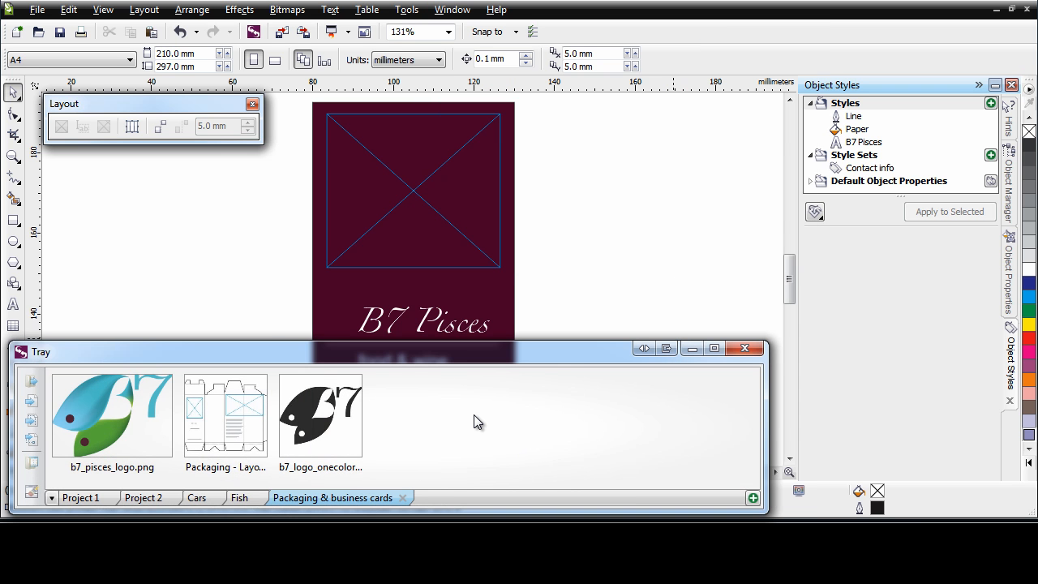
mouse_move(331, 419)
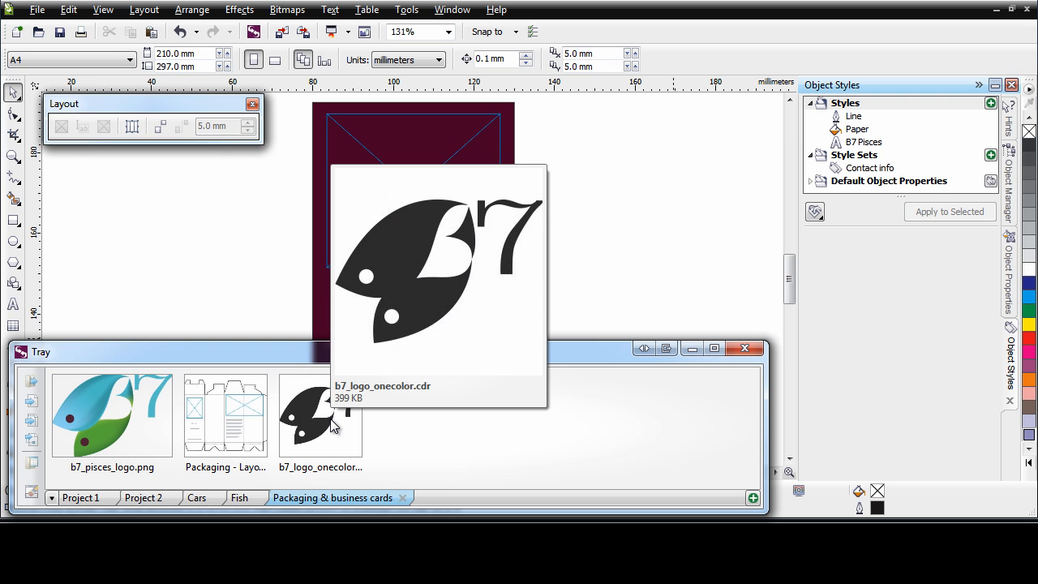
drag(332, 427, 413, 187)
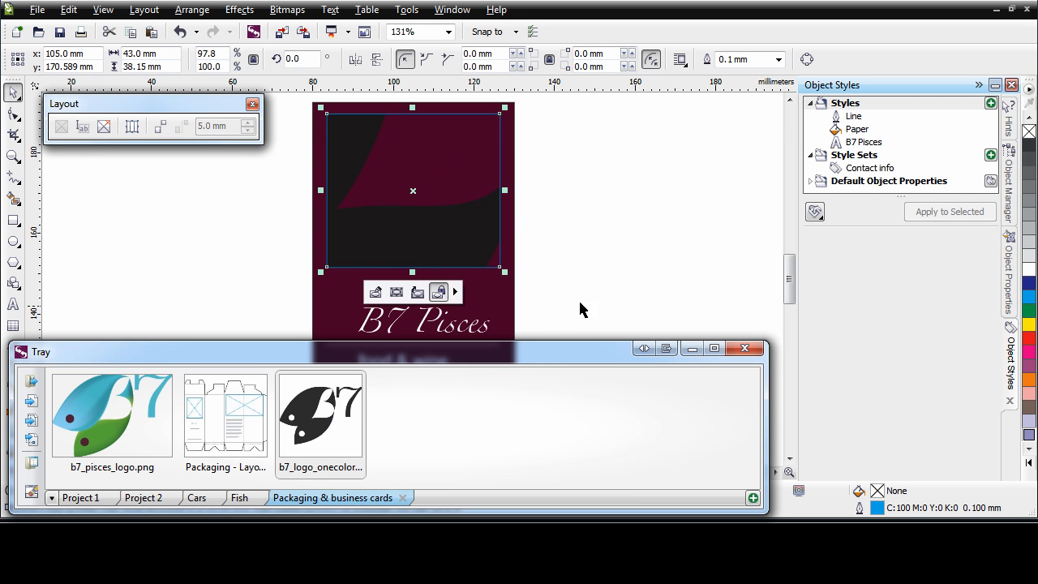
click(750, 352)
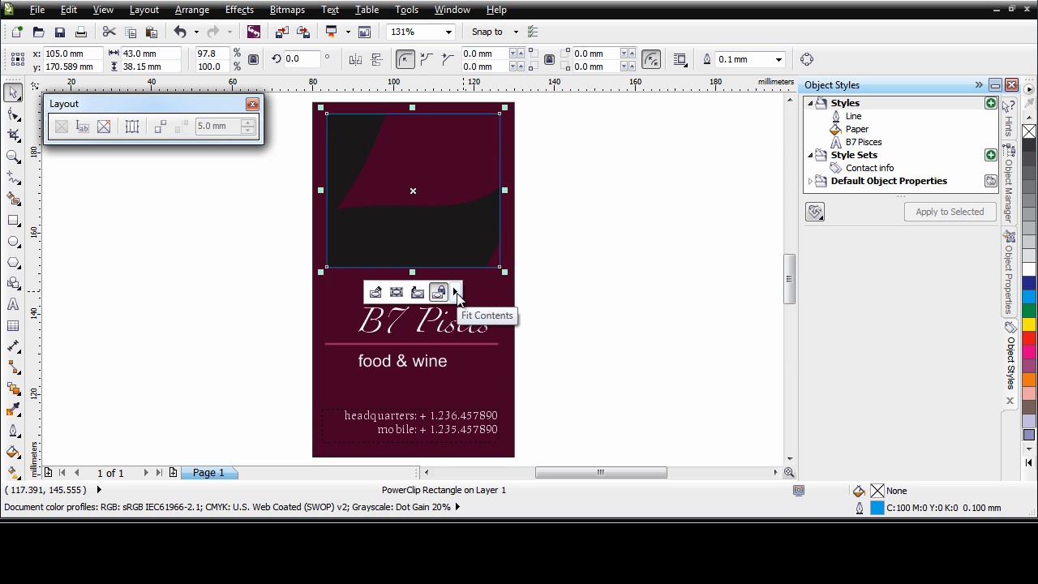
click(457, 292)
click(531, 333)
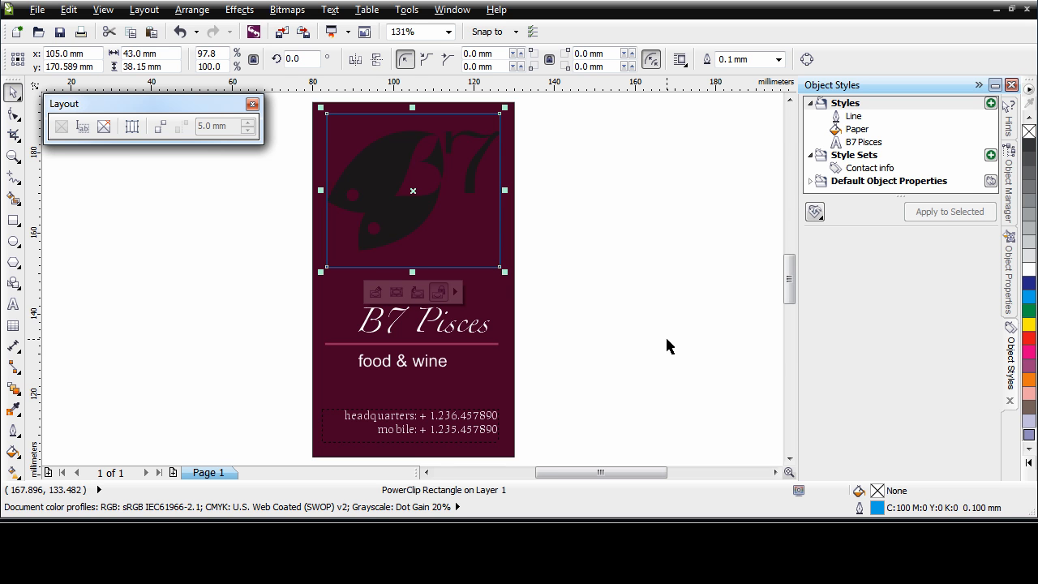
- Open the PowerClip contents for editing and fill the logo's fish shape with light violet, C:20 M:20 Y:0 K:0
ctrl+click(409, 225)
click(427, 206)
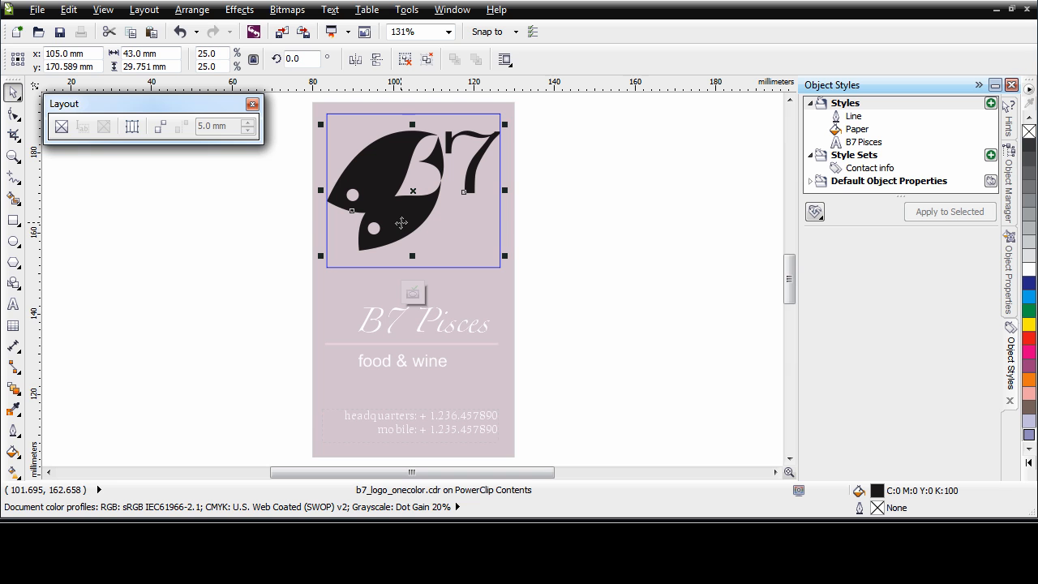
ctrl+click(401, 223)
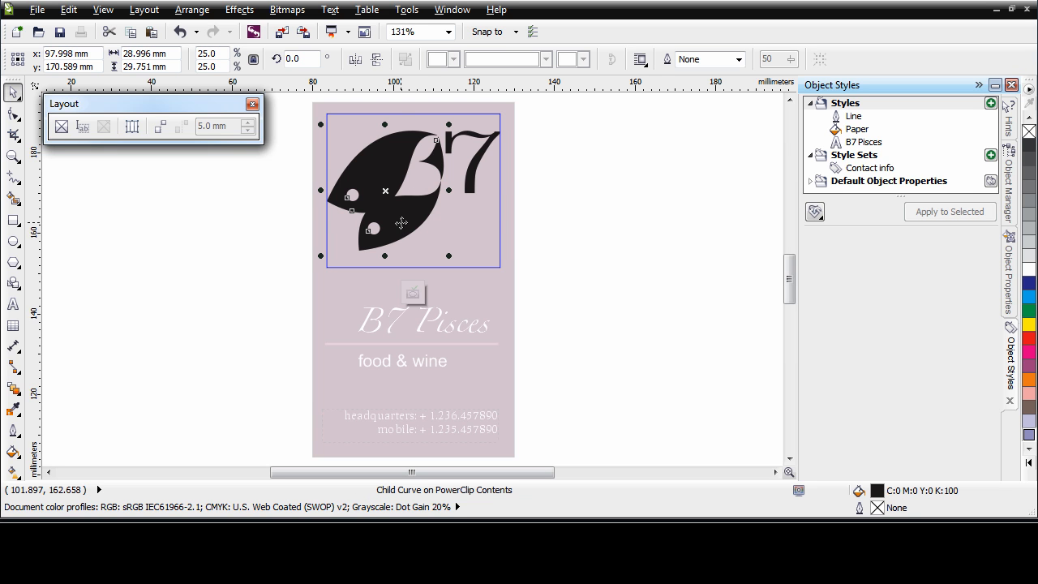
click(1027, 423)
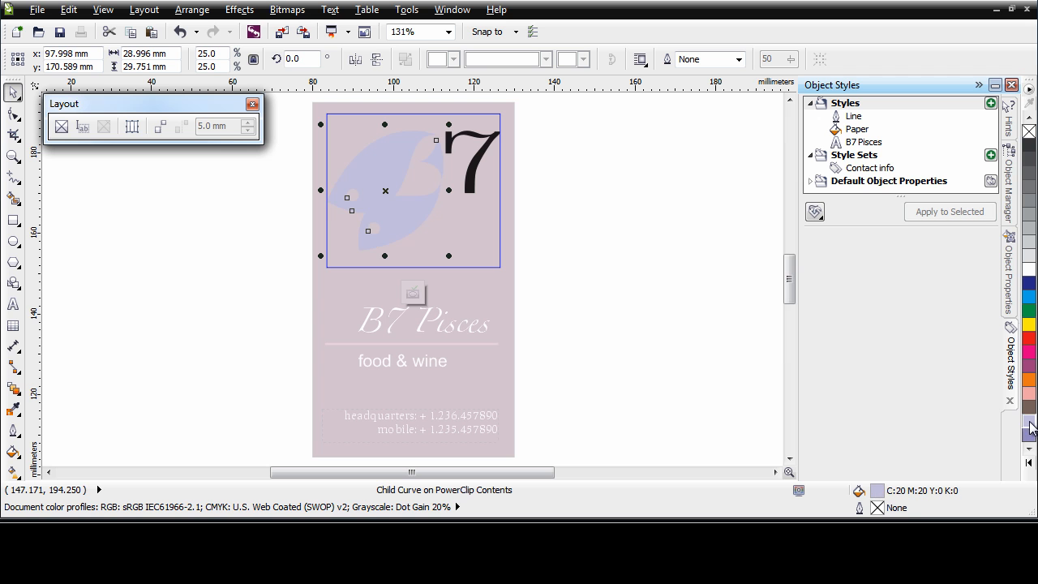
- Fill the logo's 7 with violet, C:40 M:40 Y:0 K:0, and finish editing the PowerClip contents
ctrl+click(475, 191)
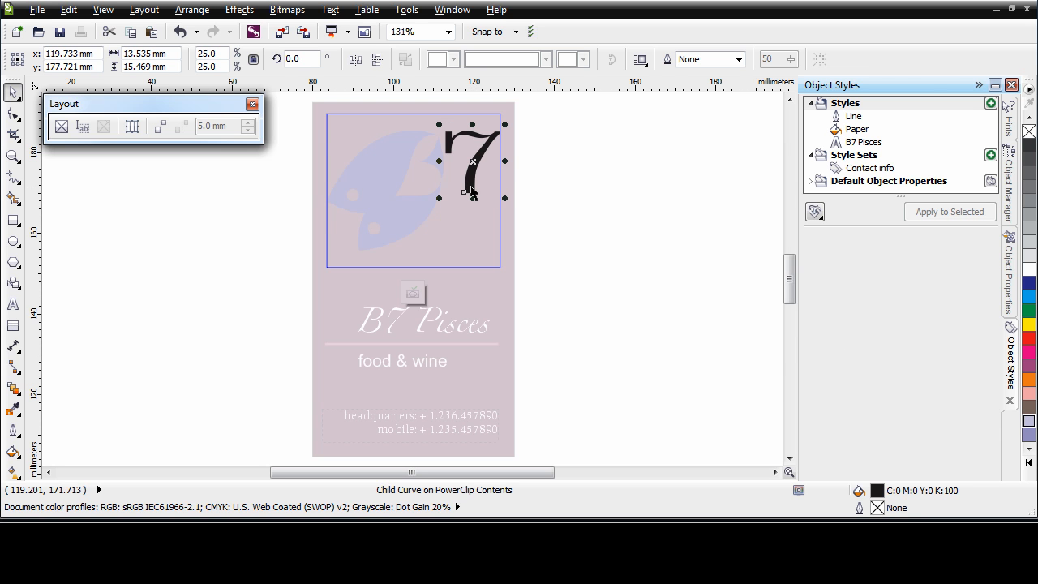
click(1028, 436)
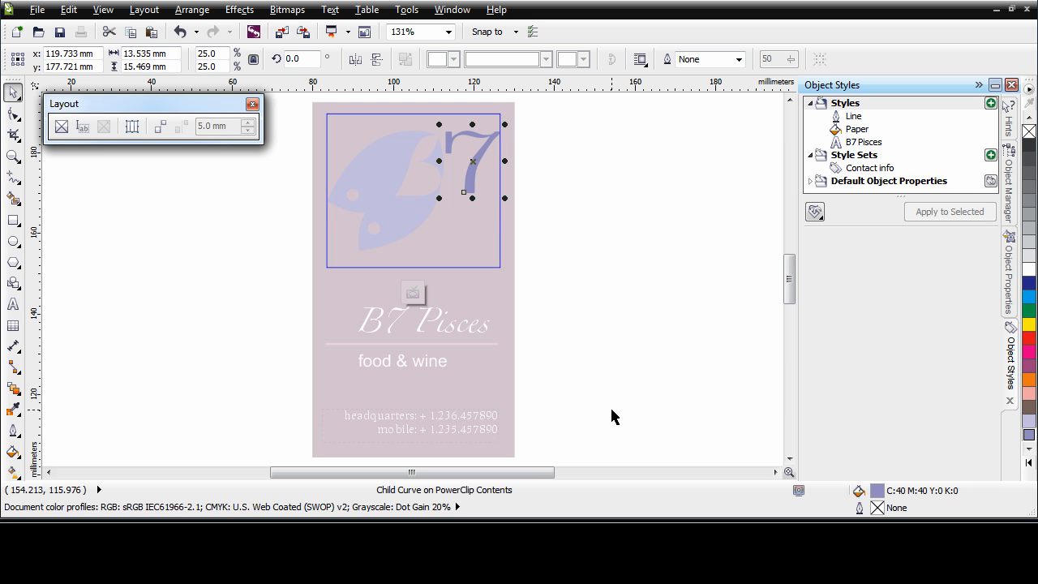
click(412, 294)
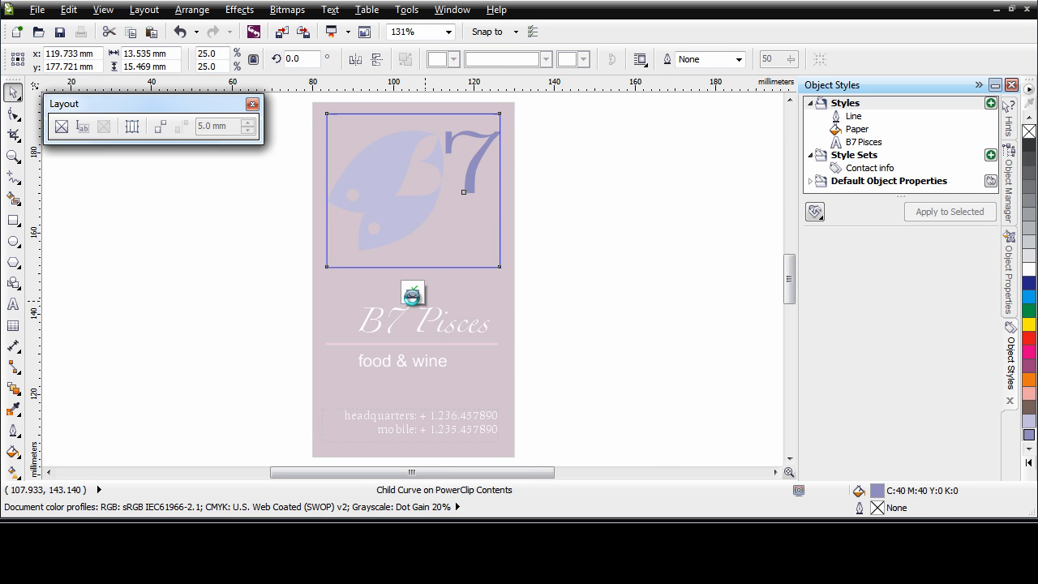
click(566, 386)
- Right-align the company name, line, tagline and contact text, and line them up with the logo frame's right edge using alignment guides
drag(564, 277, 219, 462)
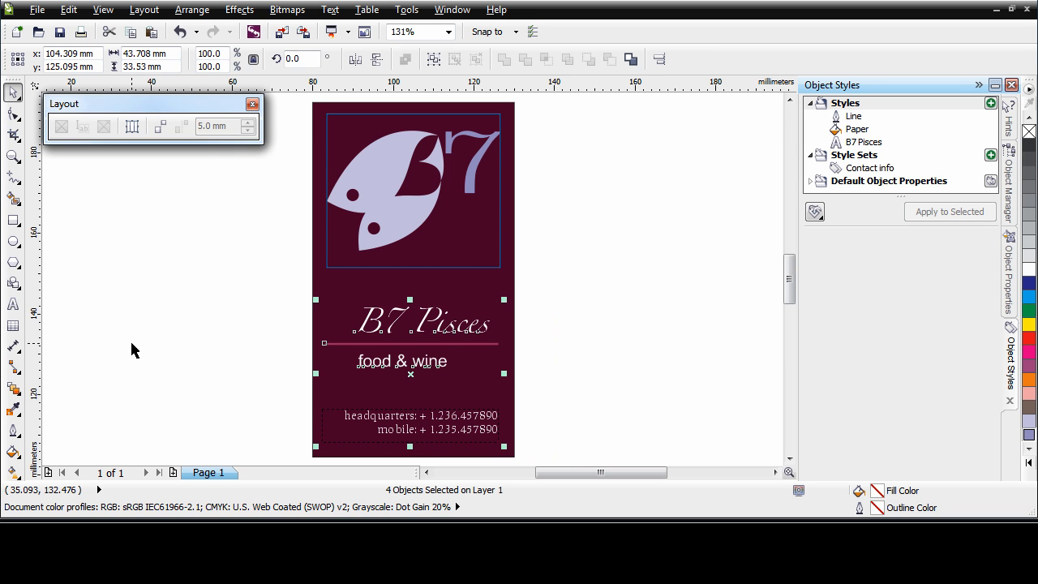
key(r)
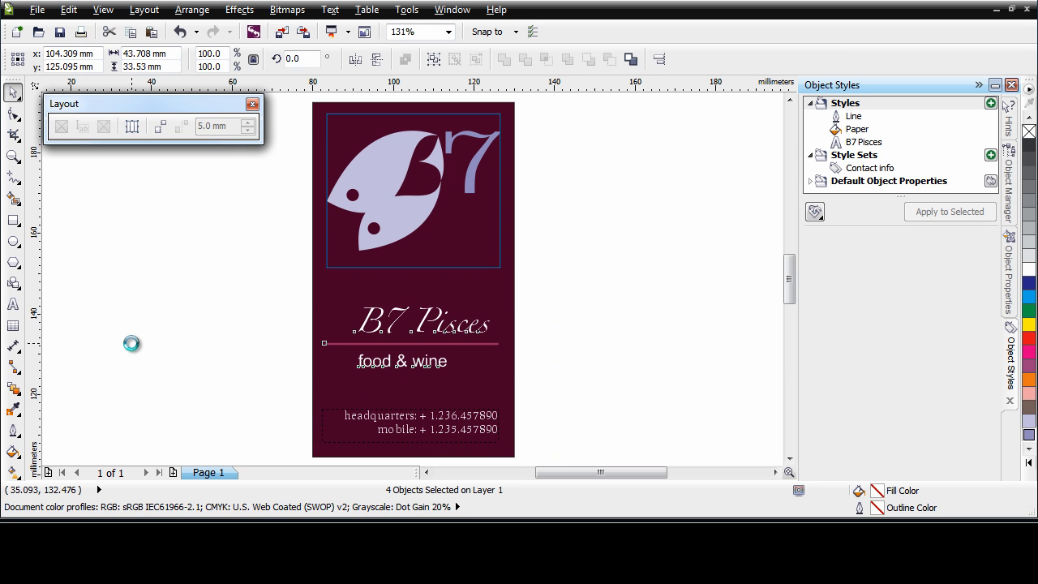
click(160, 130)
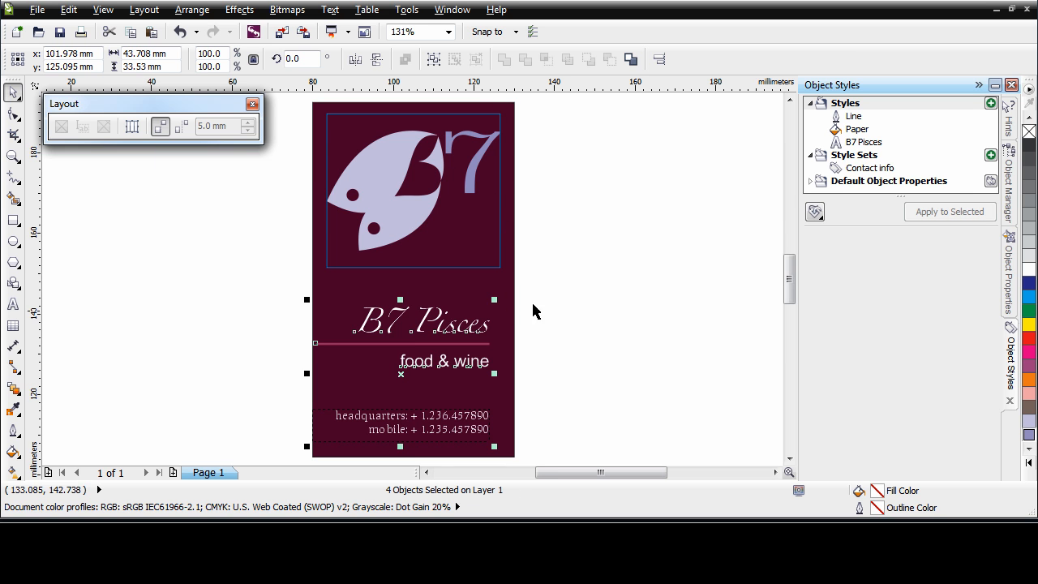
drag(476, 344, 481, 342)
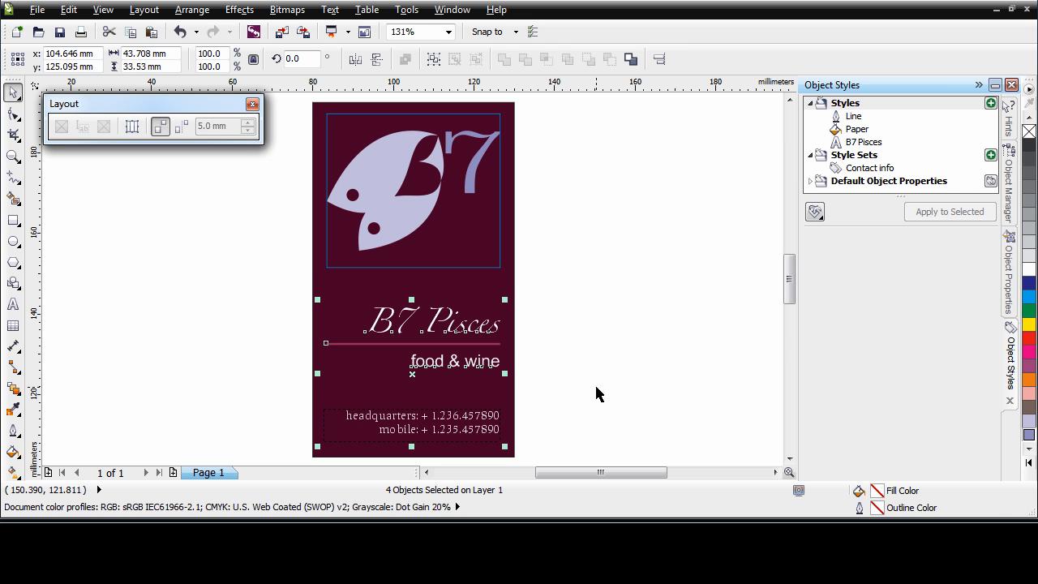
click(562, 280)
- Remove the blue outline from the PowerClip frame around the logo
click(403, 202)
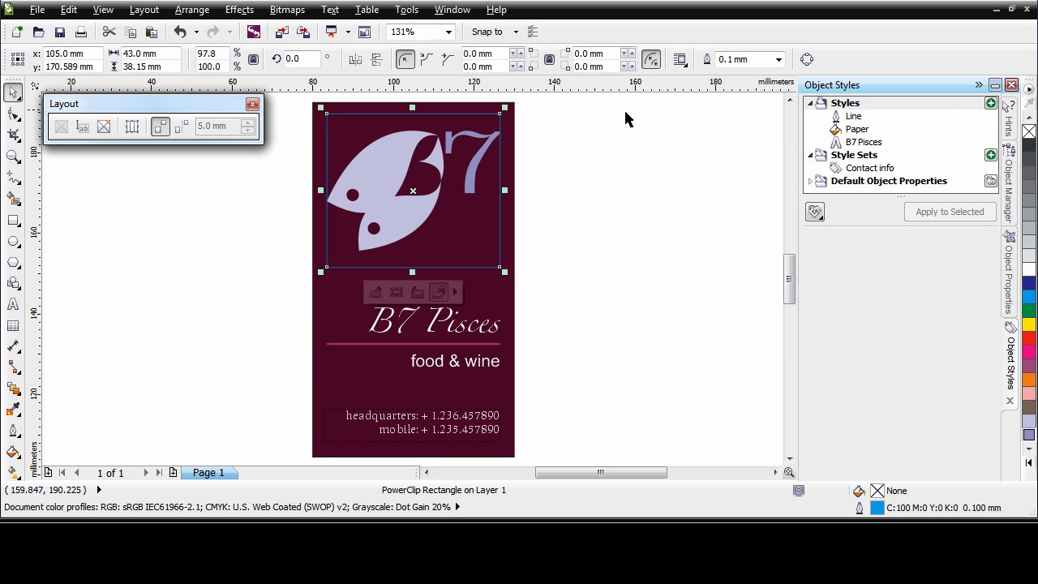
right_click(1026, 130)
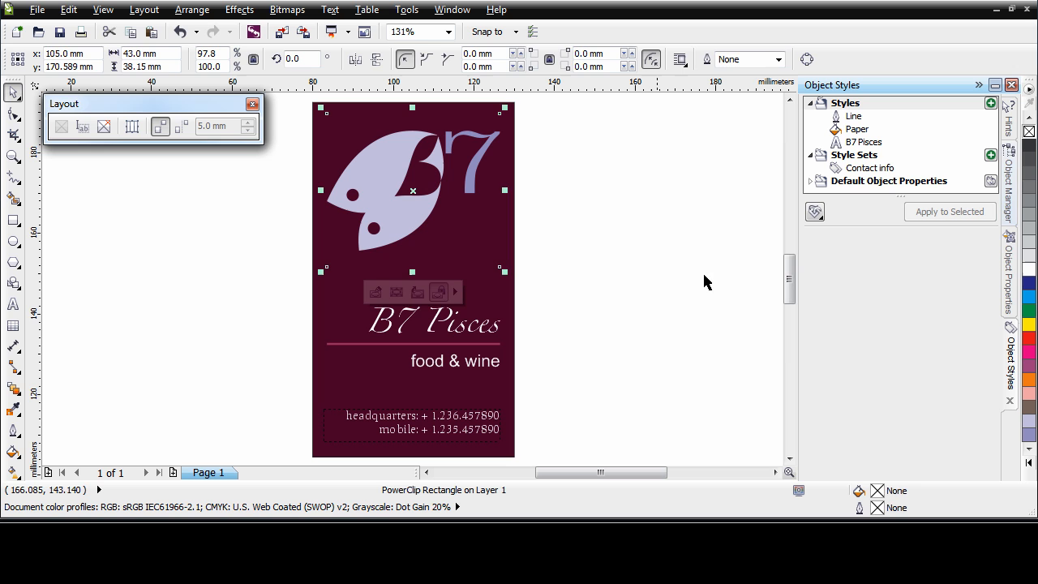
click(638, 298)
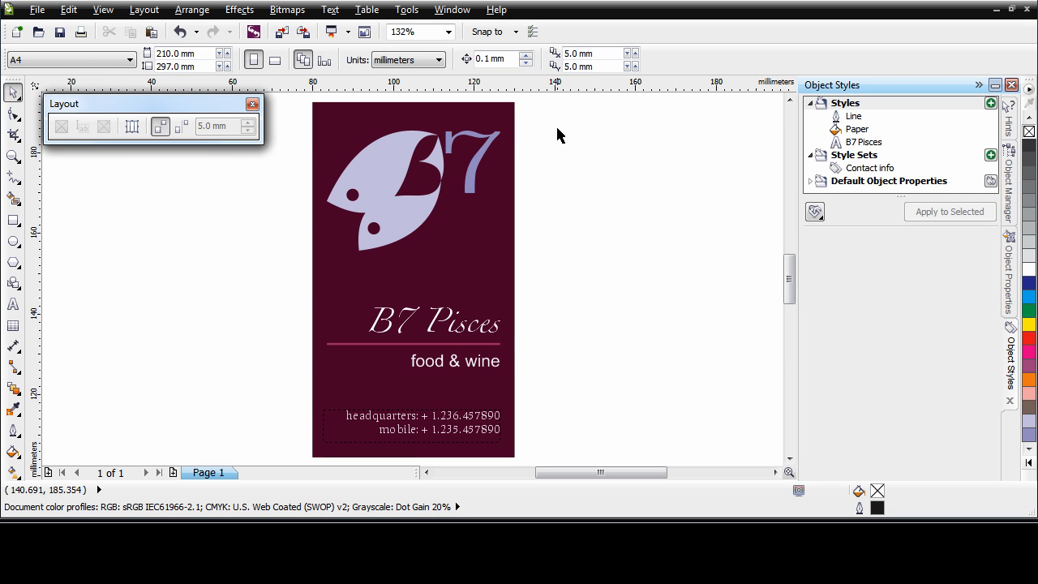
- Duplicate the entire business card to its right, leaving a gap of about 5 mm
drag(551, 97, 274, 487)
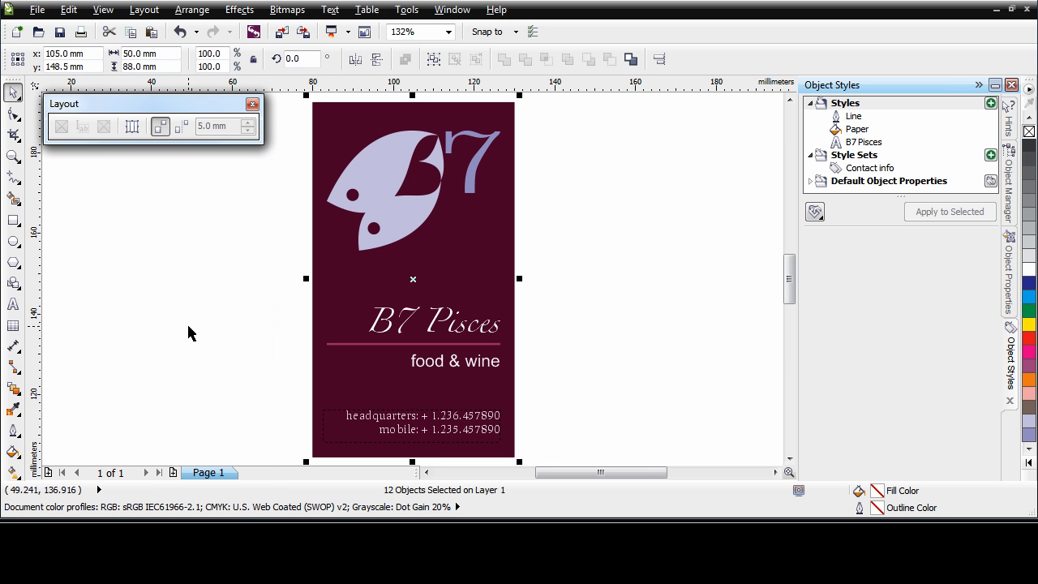
drag(419, 281, 639, 281)
right_click(614, 281)
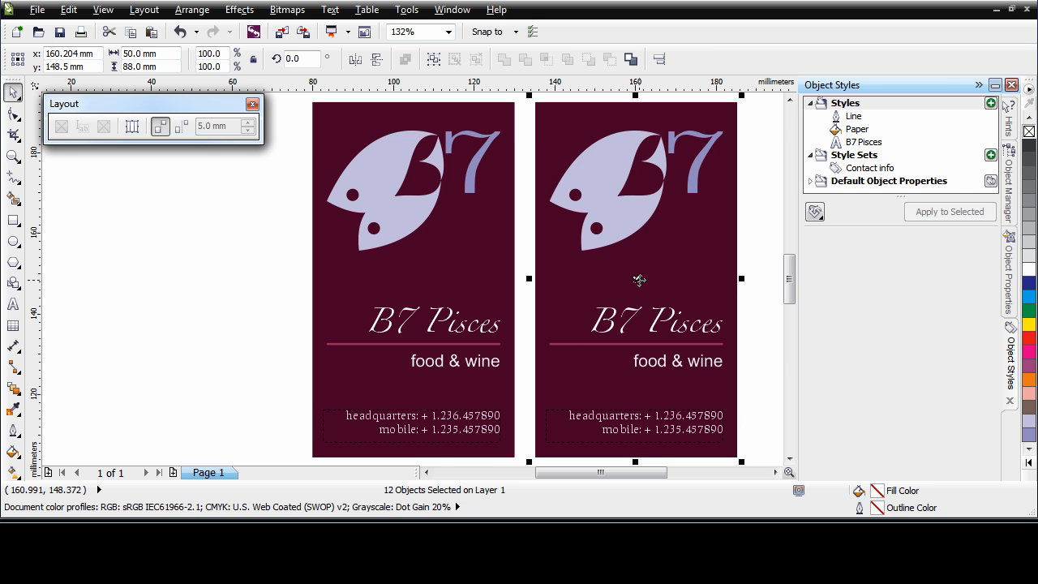
- Nudge the duplicated card 0.1 mm down and 1.1 mm to the right
key(Down)
key(Right)
key(Right)
key(Right)
key(Right)
key(Right)
key(Right)
key(Right)
key(Right)
key(Right)
key(Right)
key(Right)
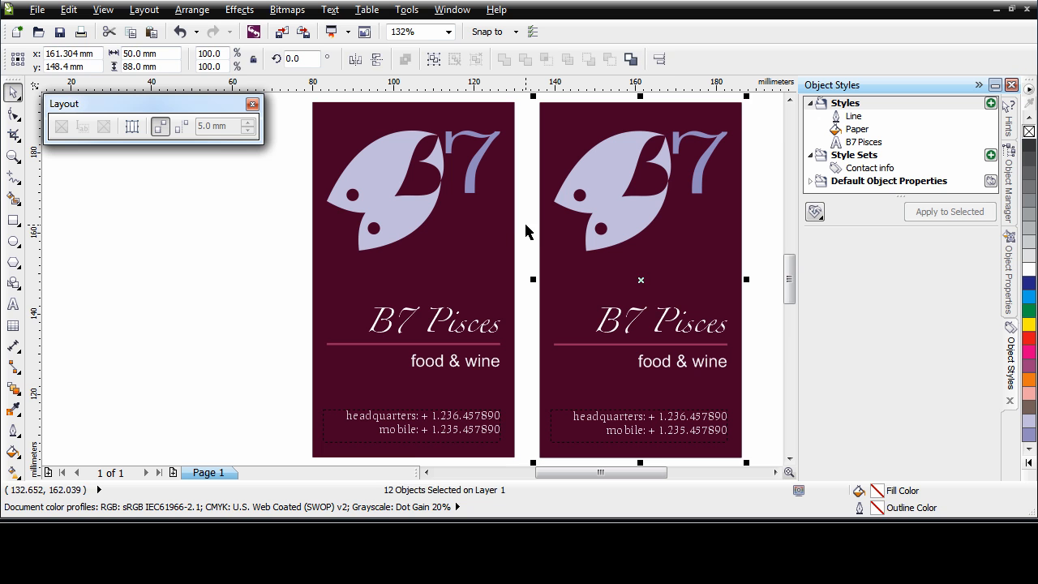
- Duplicate the original business card to its left and adjust the copy's position to leave a gap of about 6.6 mm
click(524, 221)
click(516, 254)
drag(413, 279, 184, 276)
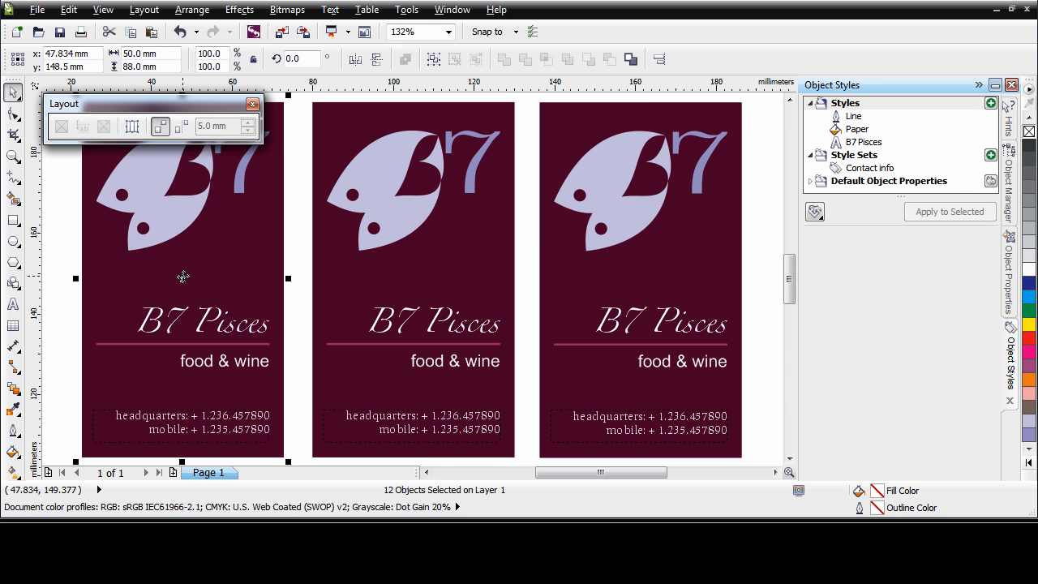
drag(284, 330, 304, 340)
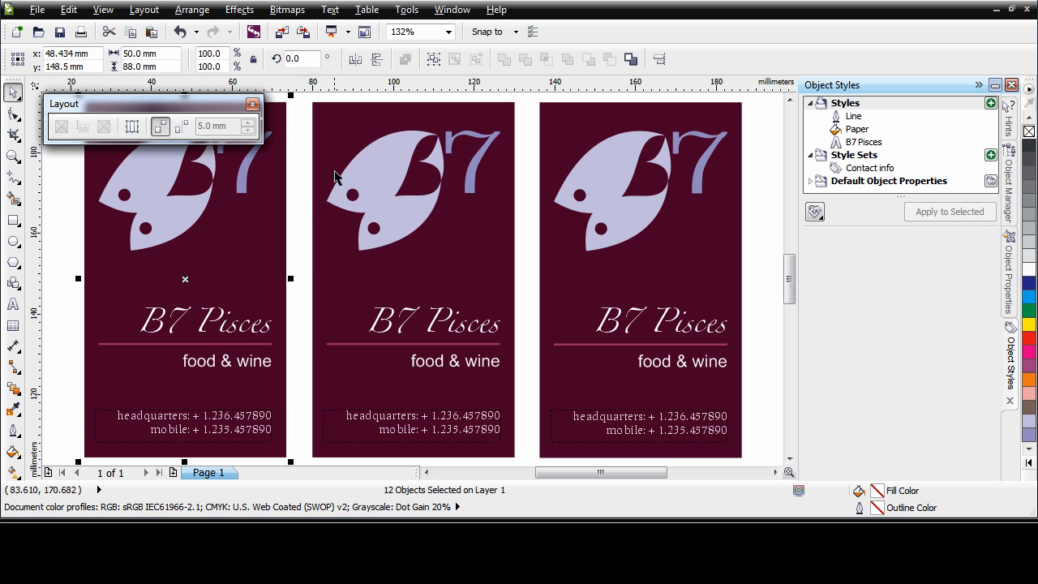
- Turn off the alignment guides, close the Layout toolbar and deselect the cards
click(160, 126)
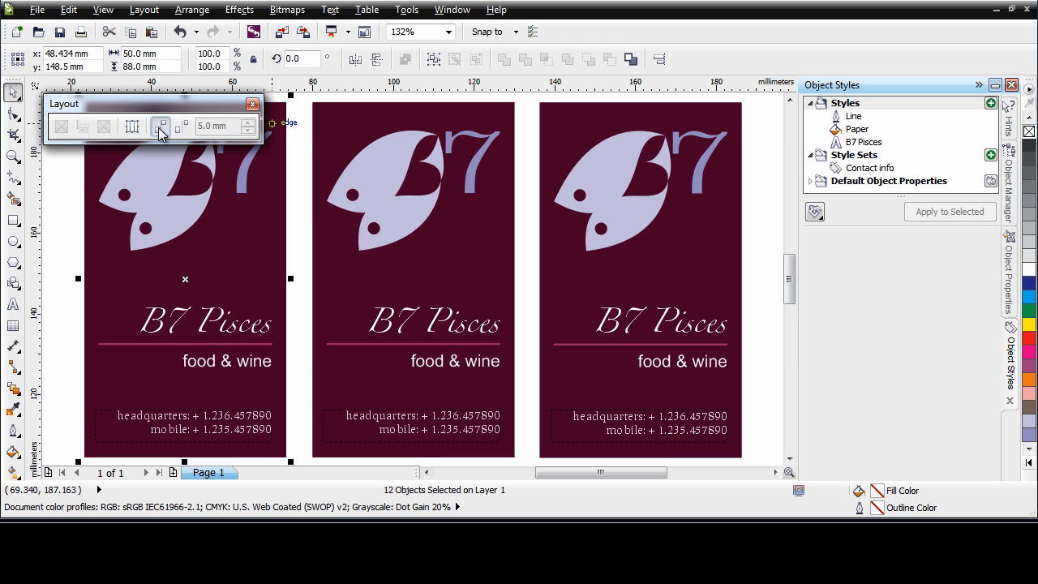
click(253, 105)
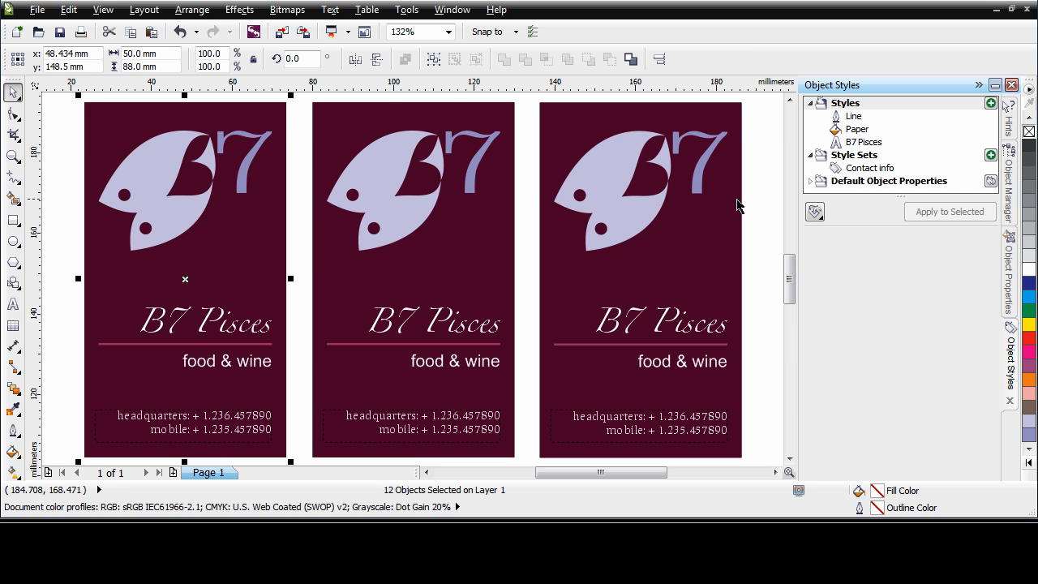
click(764, 202)
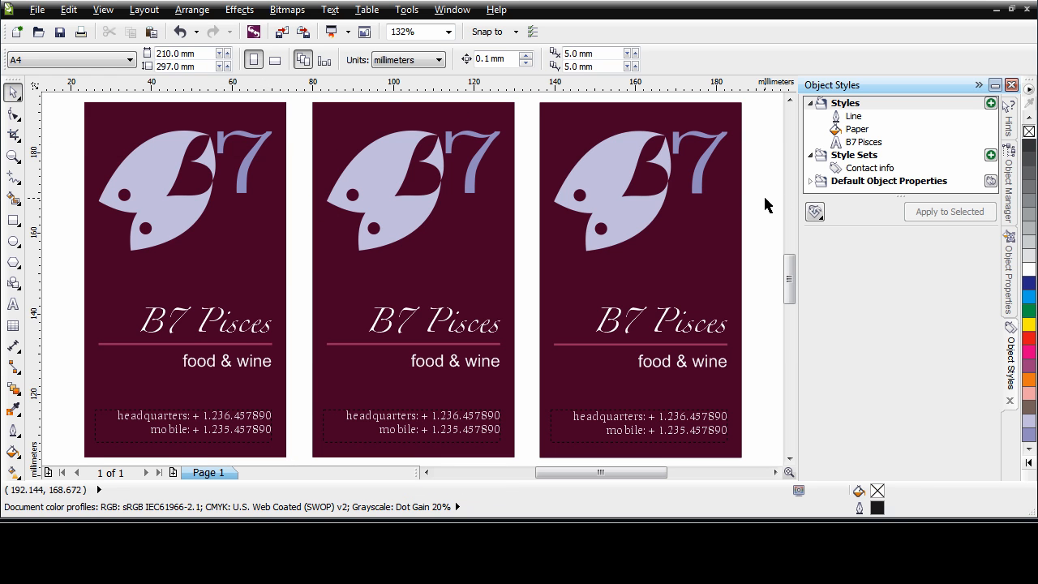
- Save the document and open Color Styles
click(61, 34)
key(F4)
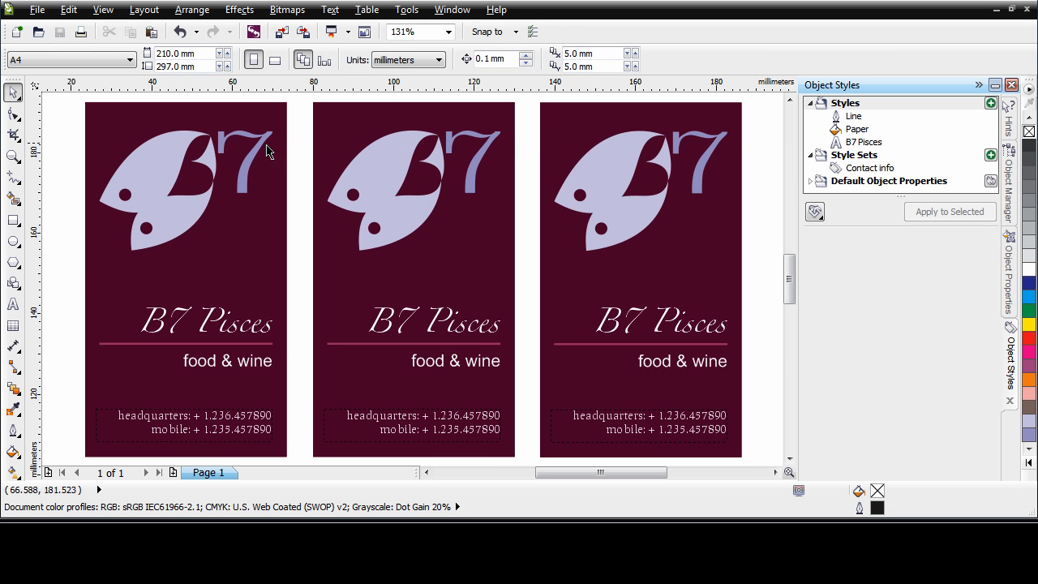
click(404, 11)
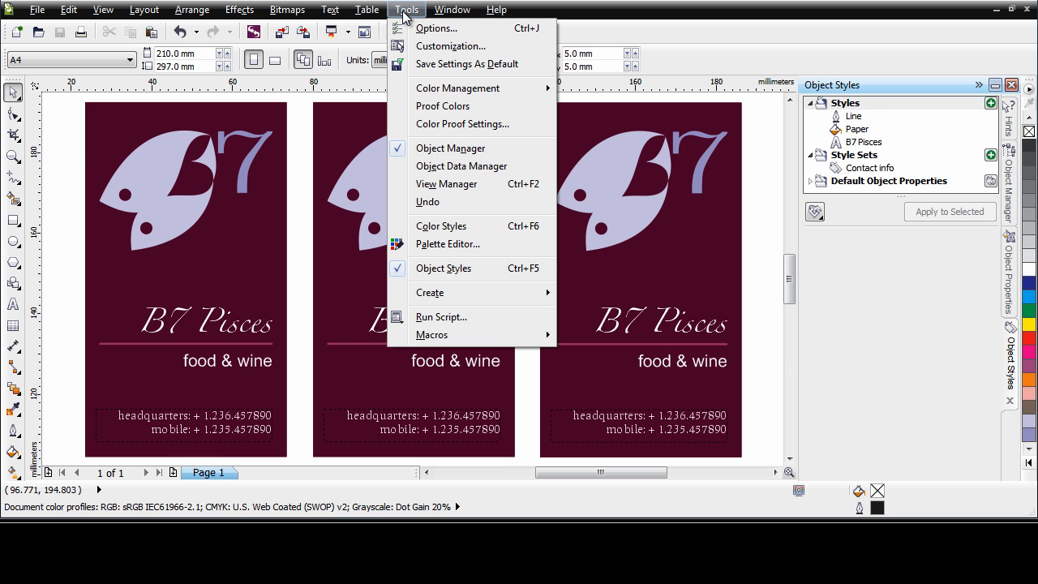
click(459, 229)
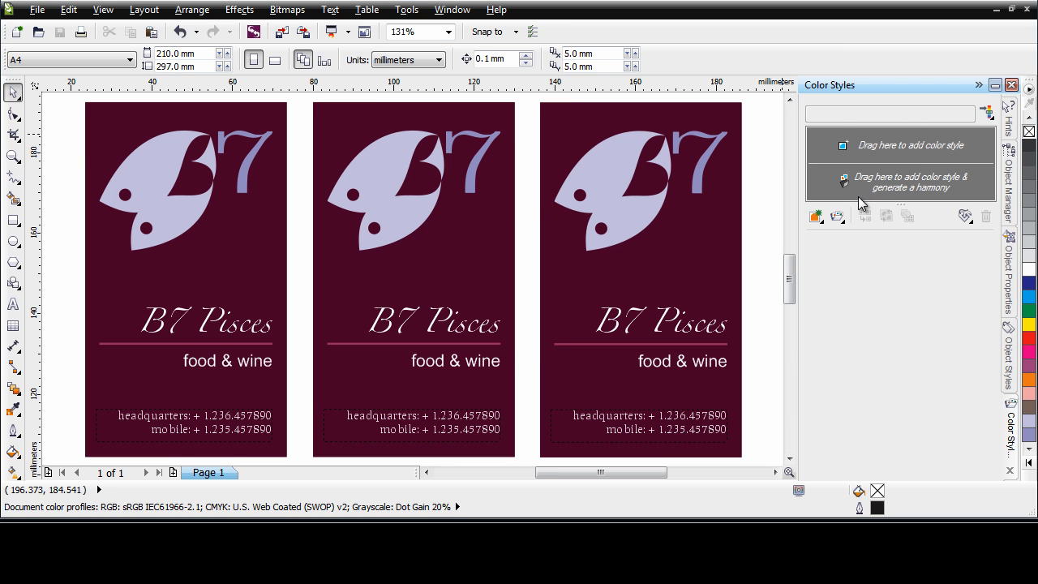
- Undo the switch to millimetres and add all objects of the third card to Color Styles as a generated harmony
key(ctrl+z)
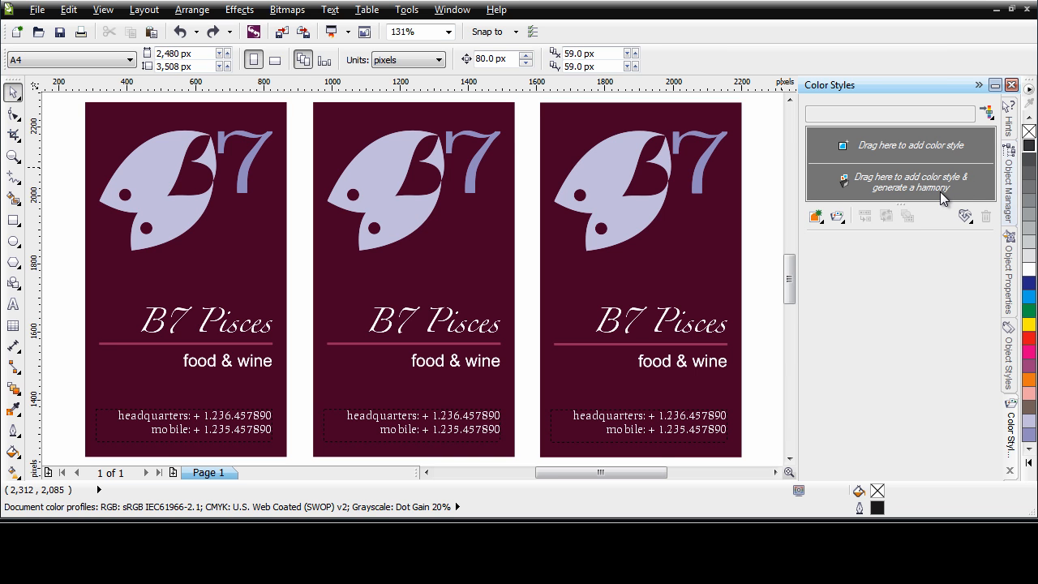
drag(764, 96, 533, 475)
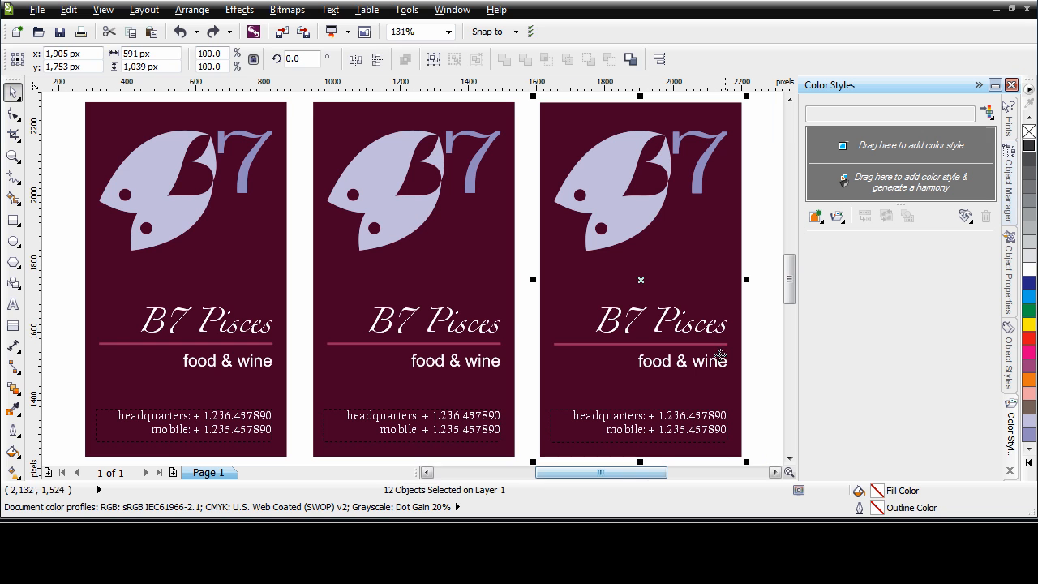
drag(547, 157, 885, 188)
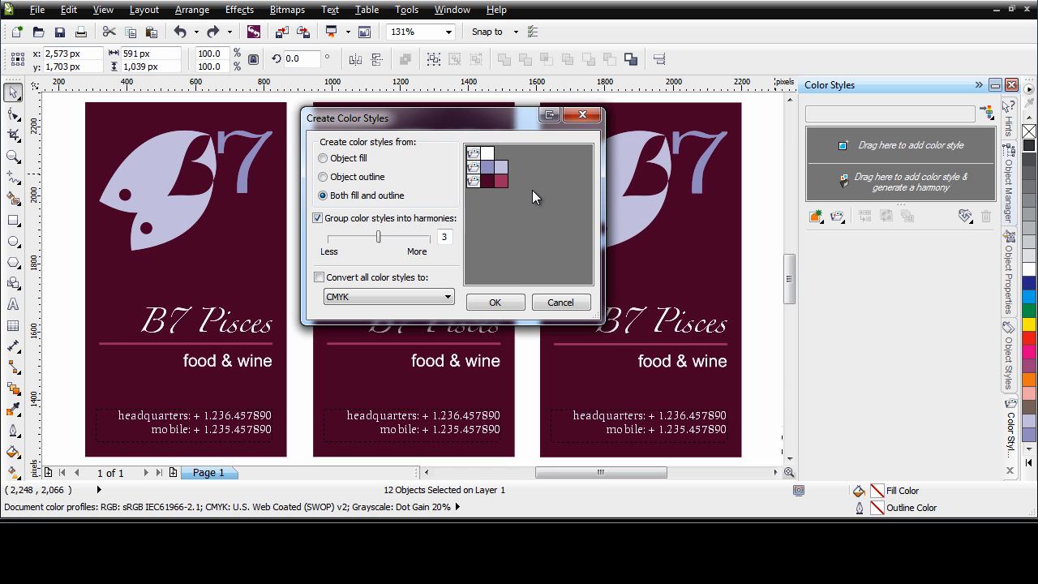
- Create the color styles from both fill and outline and group them into 2 harmonies
mouse_move(378, 237)
mouse_down()
mouse_move(354, 237)
mouse_move(386, 245)
mouse_up()
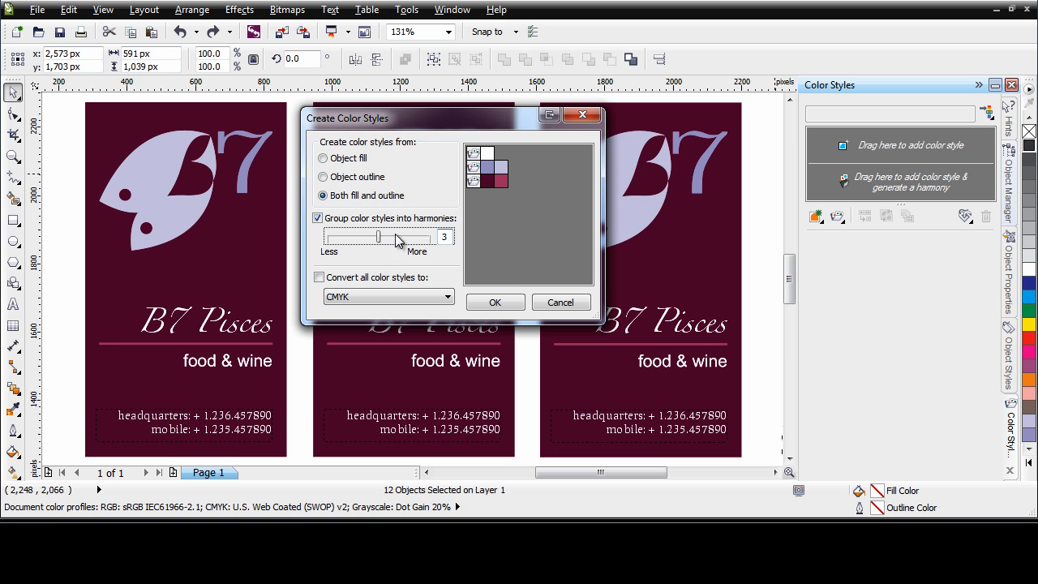
click(352, 177)
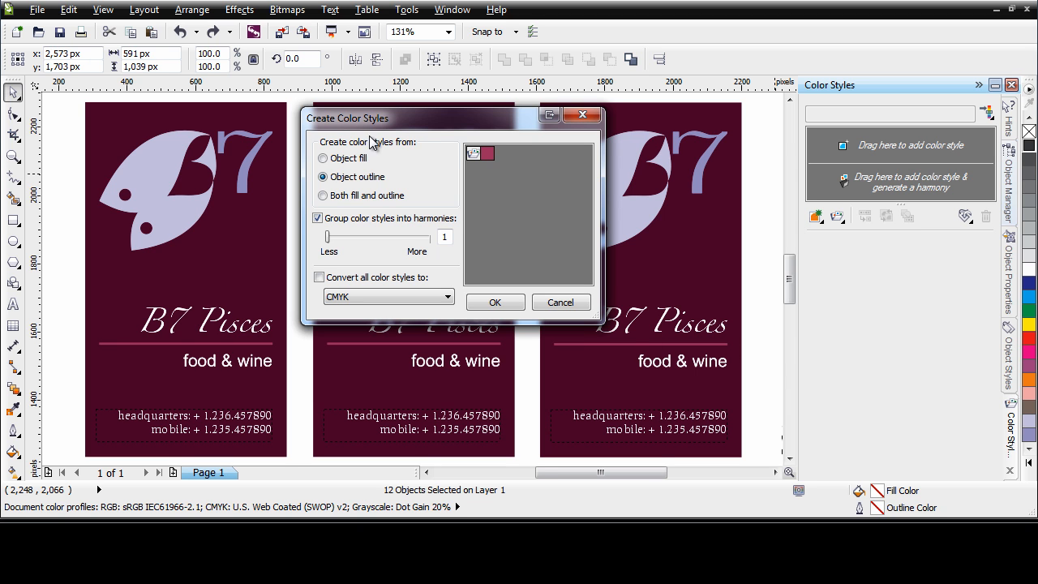
click(347, 162)
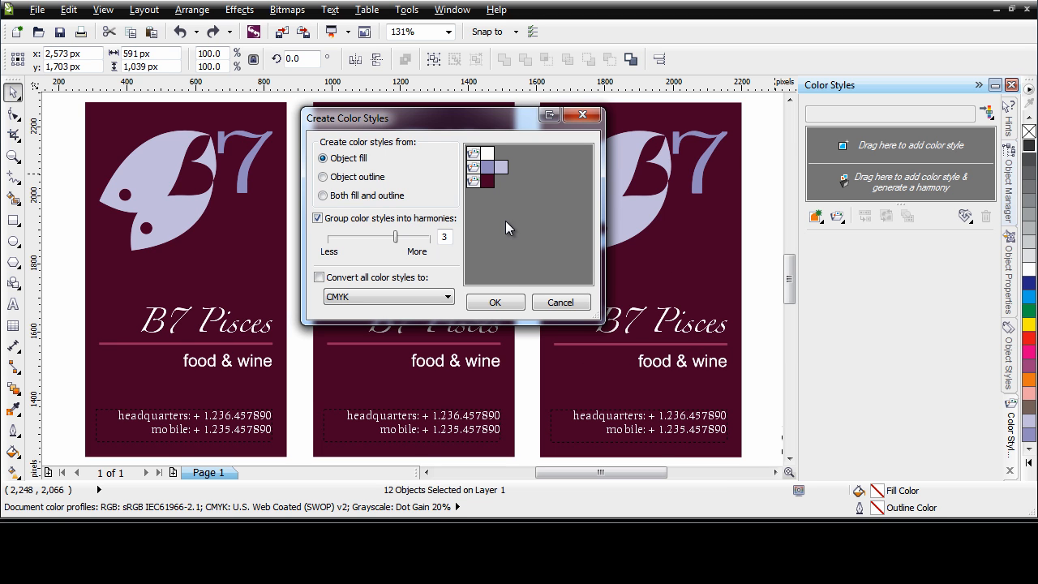
click(344, 202)
drag(396, 238, 381, 264)
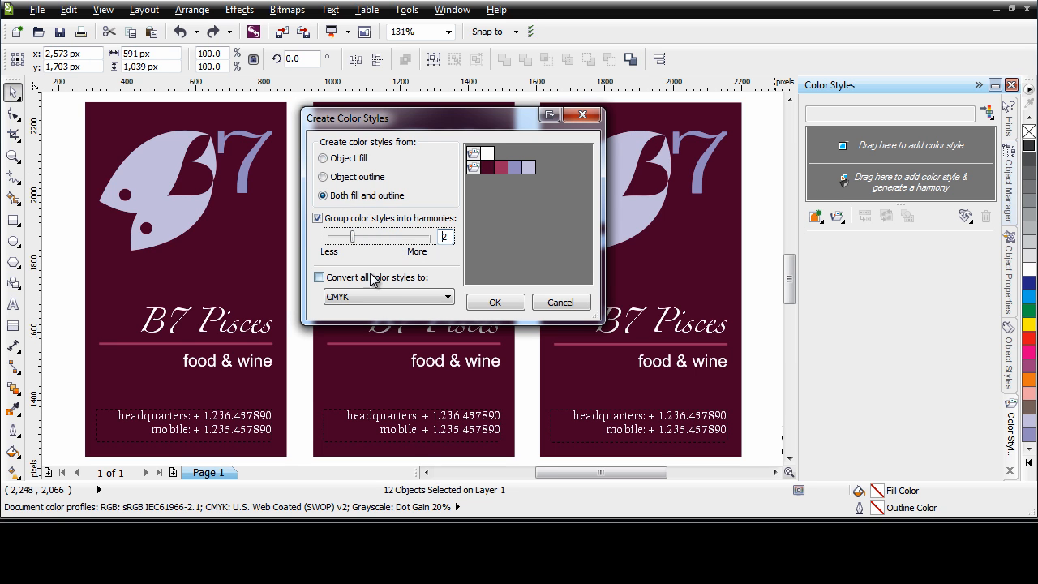
- Toggle the conversion of all color styles on and back off with CMYK selected, and create the styles
click(448, 298)
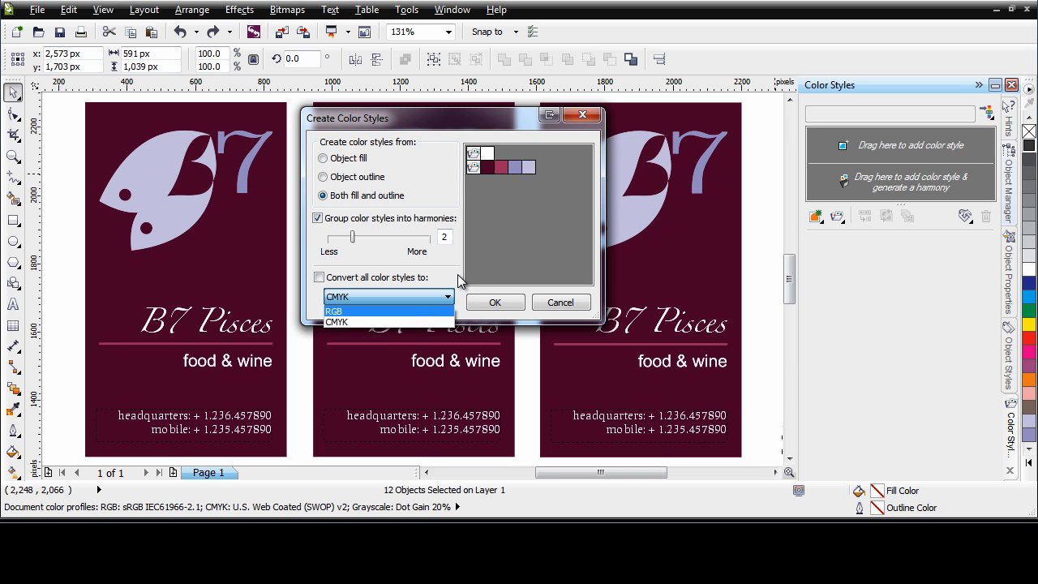
click(456, 280)
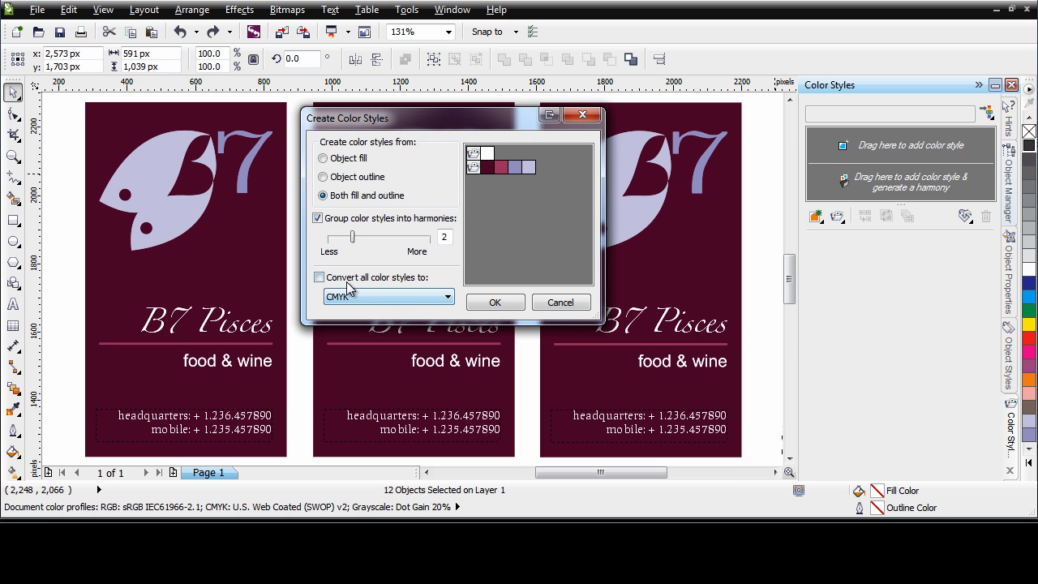
click(319, 278)
click(443, 299)
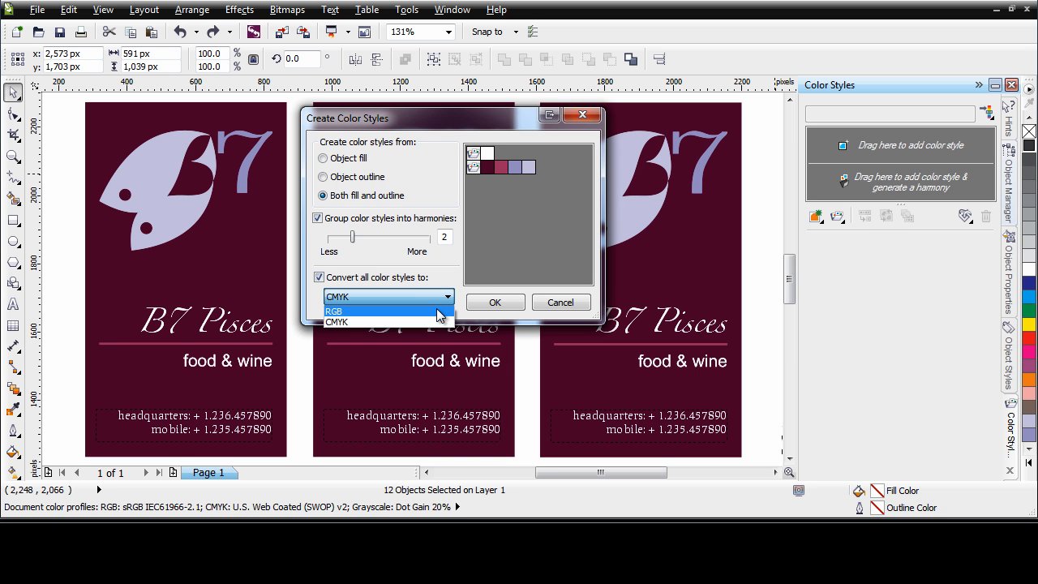
click(455, 274)
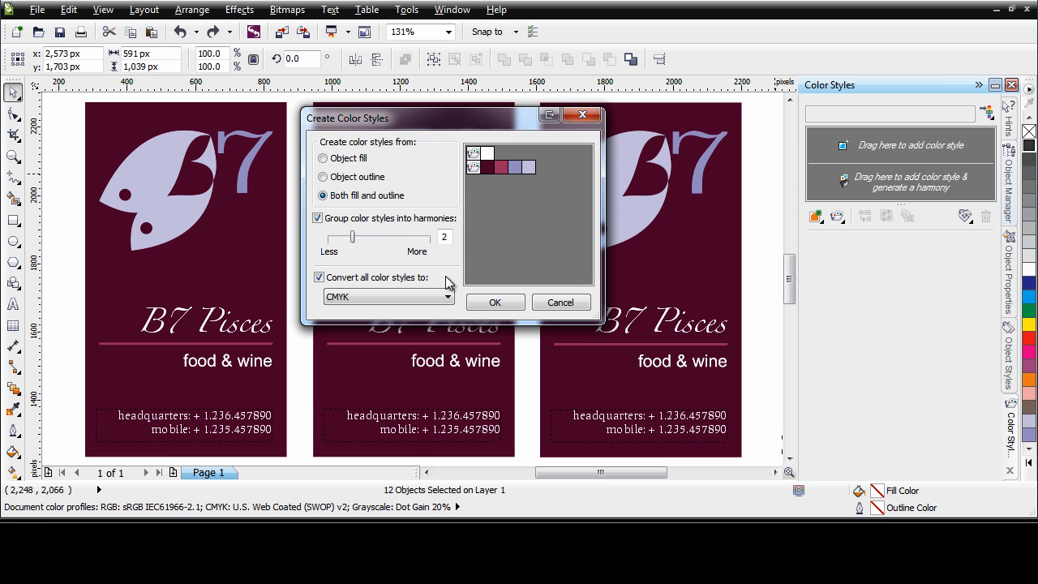
click(382, 279)
click(498, 303)
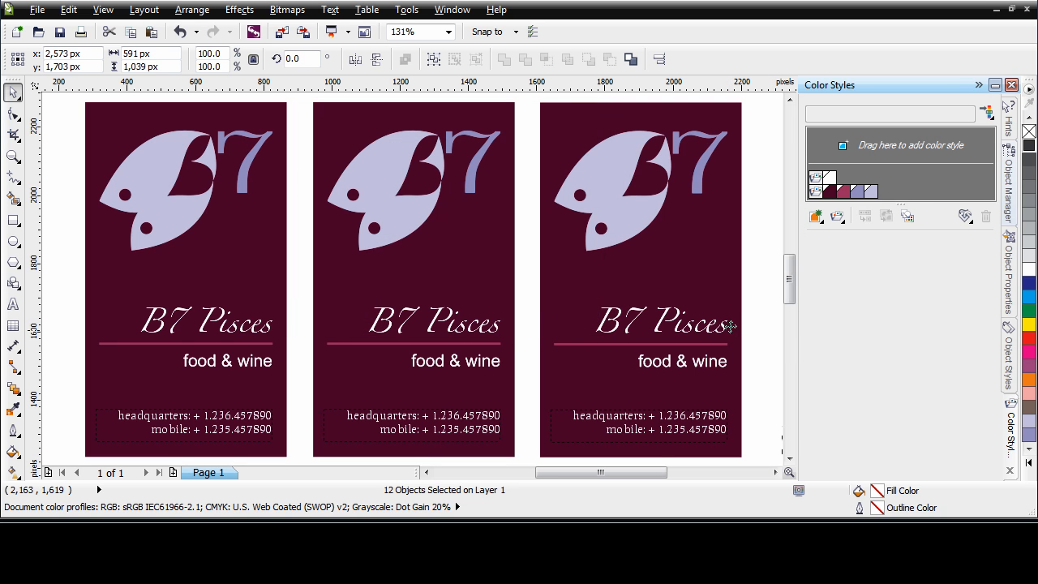
- Enlarge the color style list and examine the white harmony and the four-color harmony on the color wheel
drag(906, 203, 906, 220)
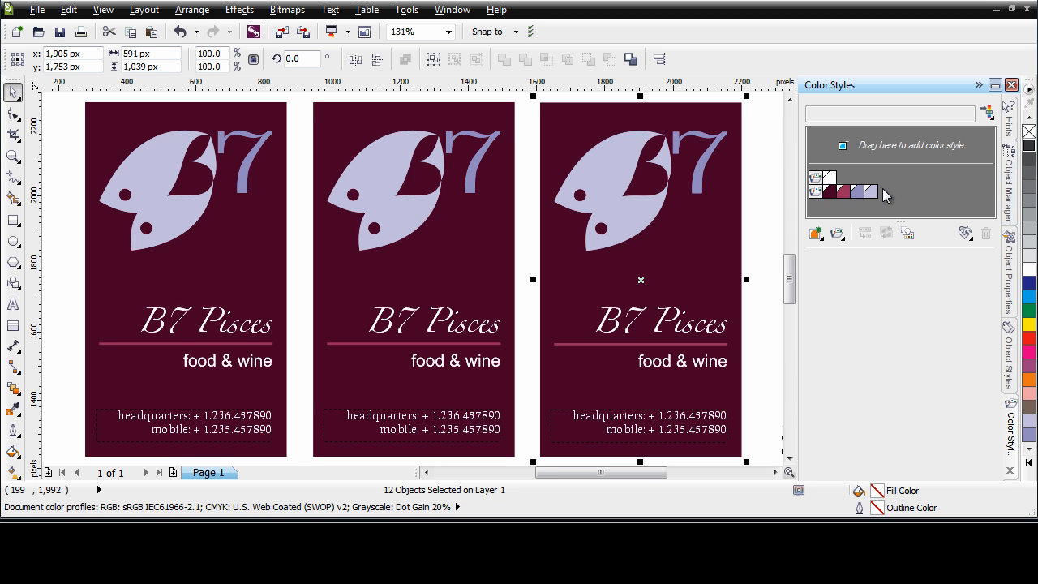
click(817, 179)
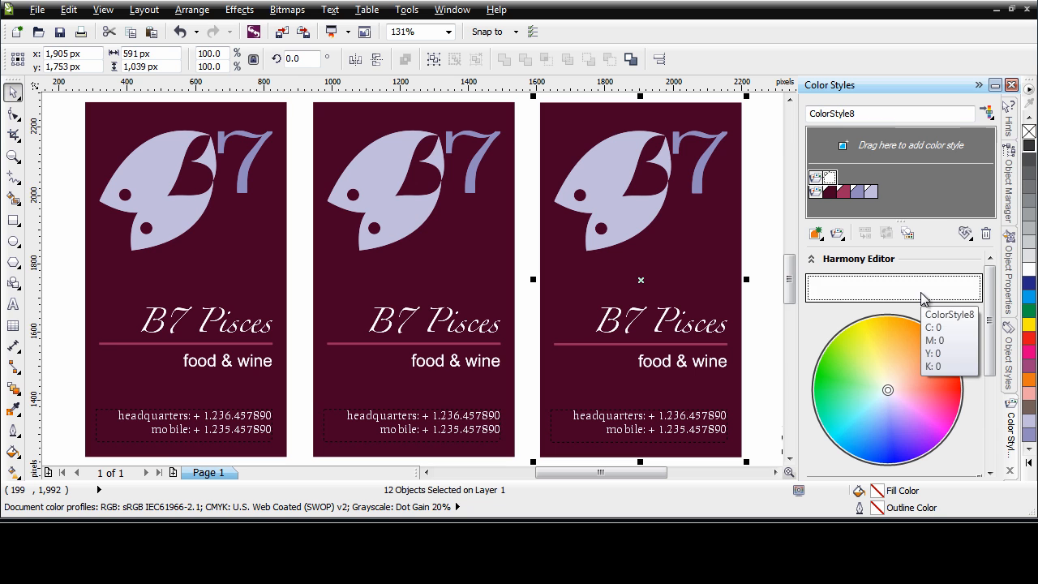
click(815, 199)
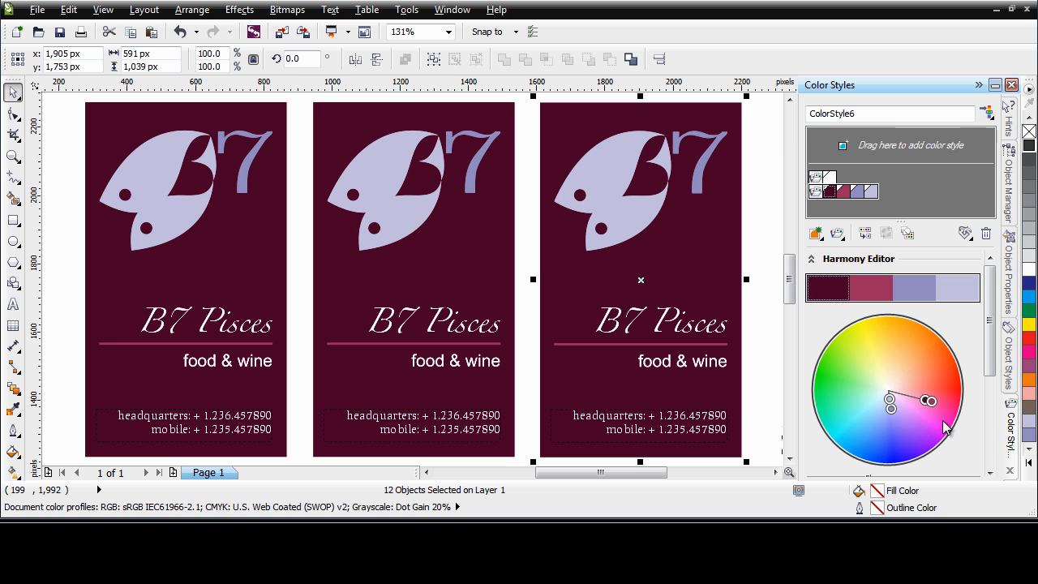
- Recolor the white harmony of the third card's text on the color wheel, trying light blue, yellow-green and orange
click(814, 177)
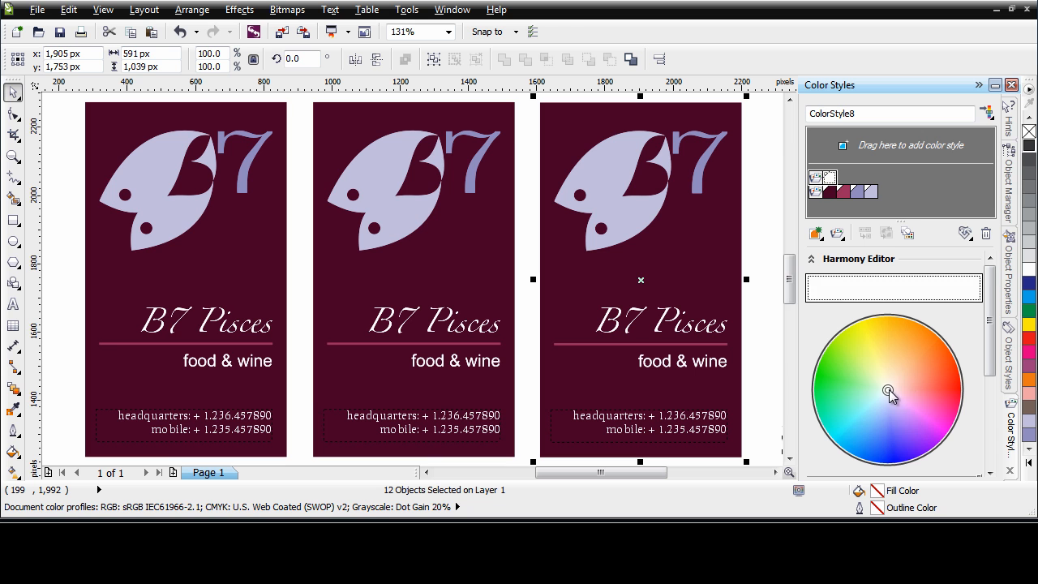
drag(888, 392, 861, 419)
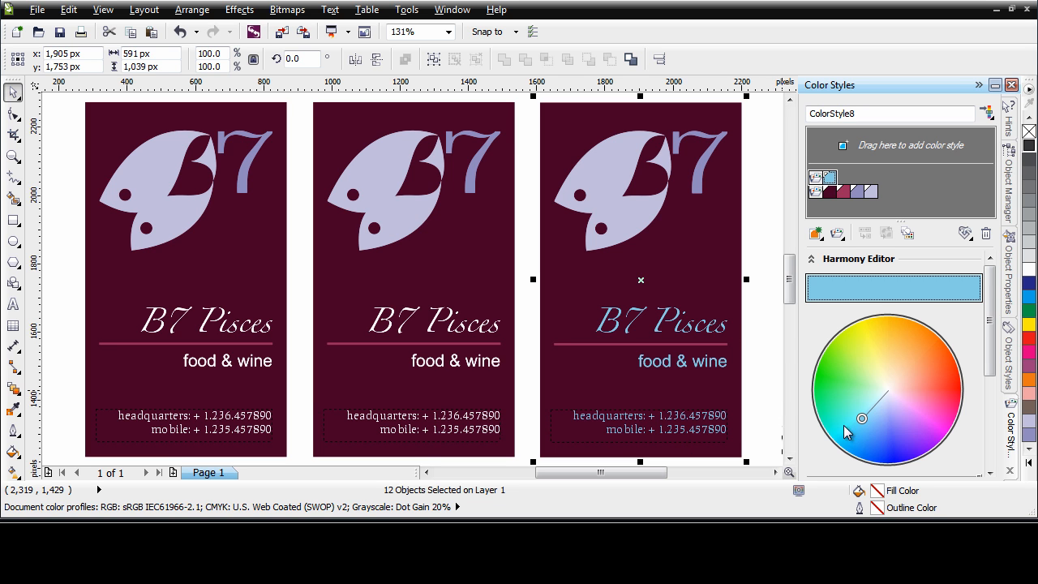
drag(863, 420, 854, 367)
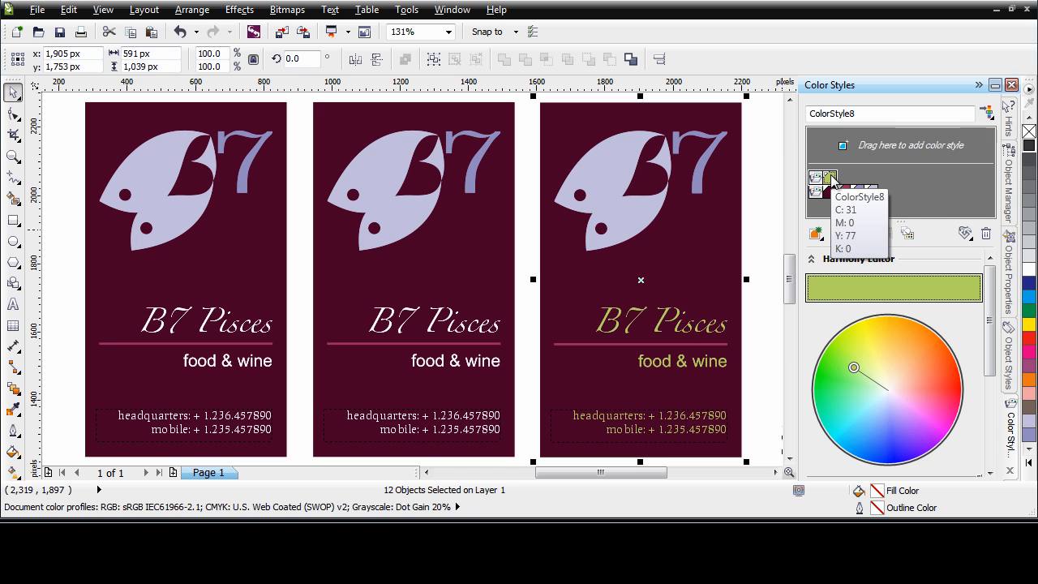
drag(854, 368, 925, 378)
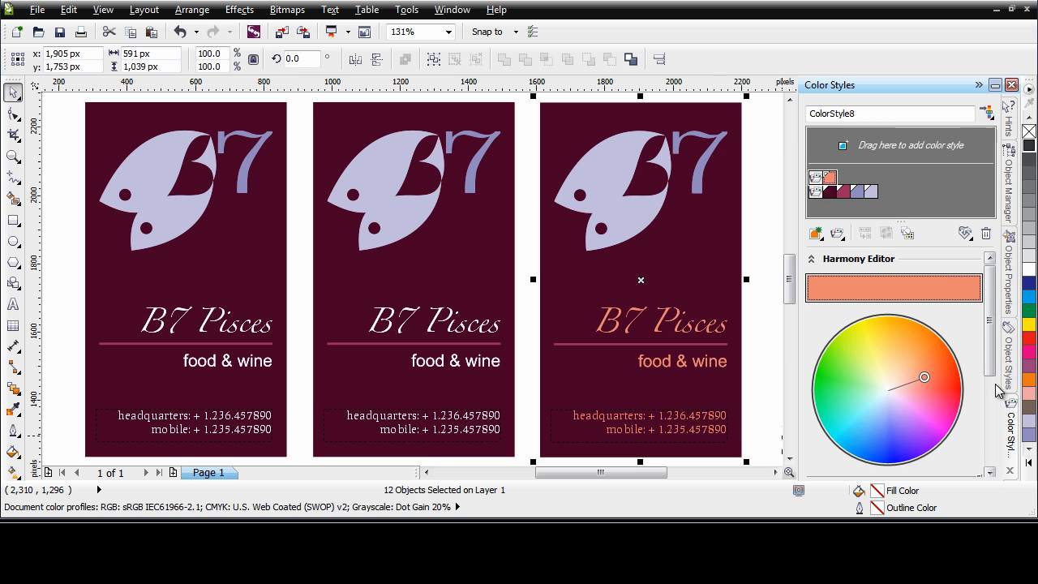
- Shift the text harmony's hue to green on the color wheel, keeping its brightness at maximum
drag(993, 365, 988, 409)
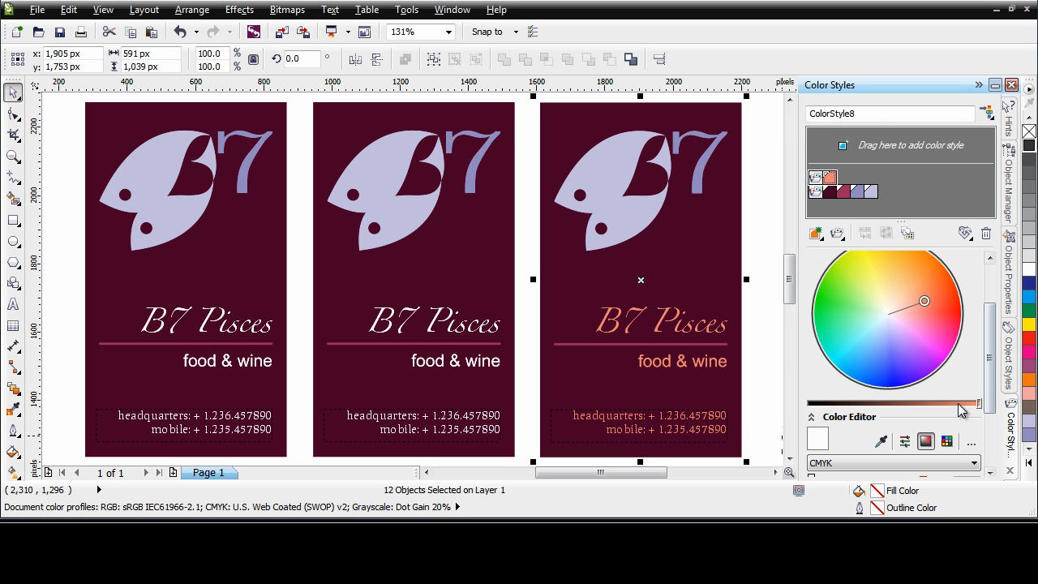
mouse_move(981, 407)
mouse_down()
mouse_move(907, 407)
mouse_move(980, 406)
mouse_up()
drag(925, 301, 845, 311)
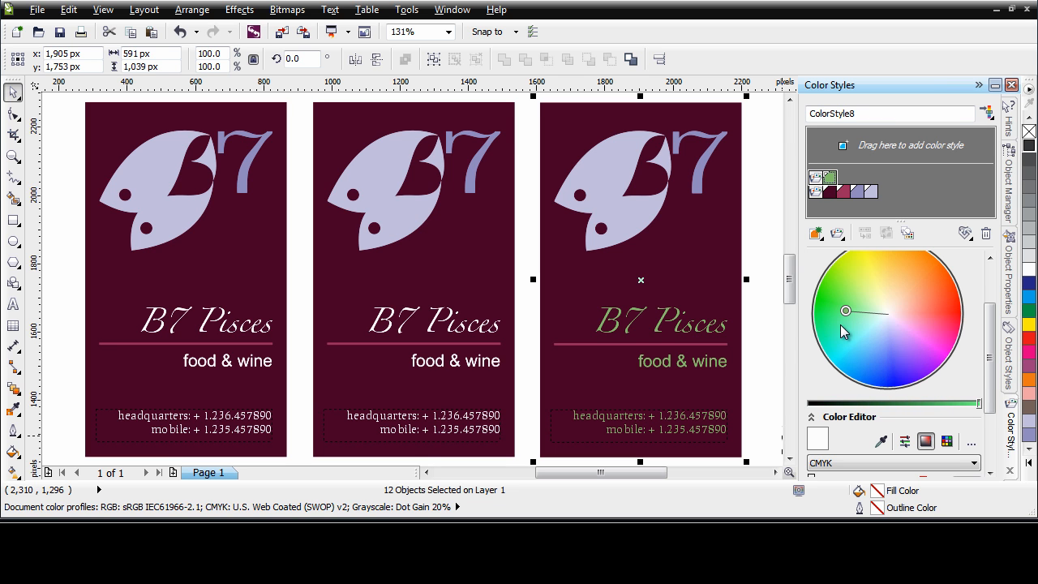
drag(979, 403, 991, 422)
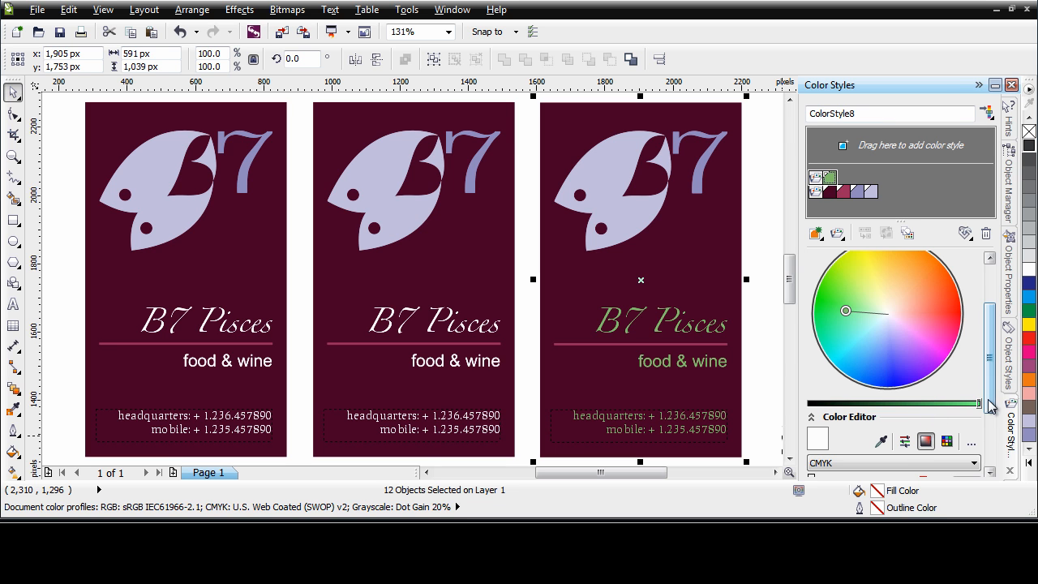
- Sample the lilac of the first card's 7 for the text color style, and sample a dark blue from the color field
drag(990, 357, 986, 412)
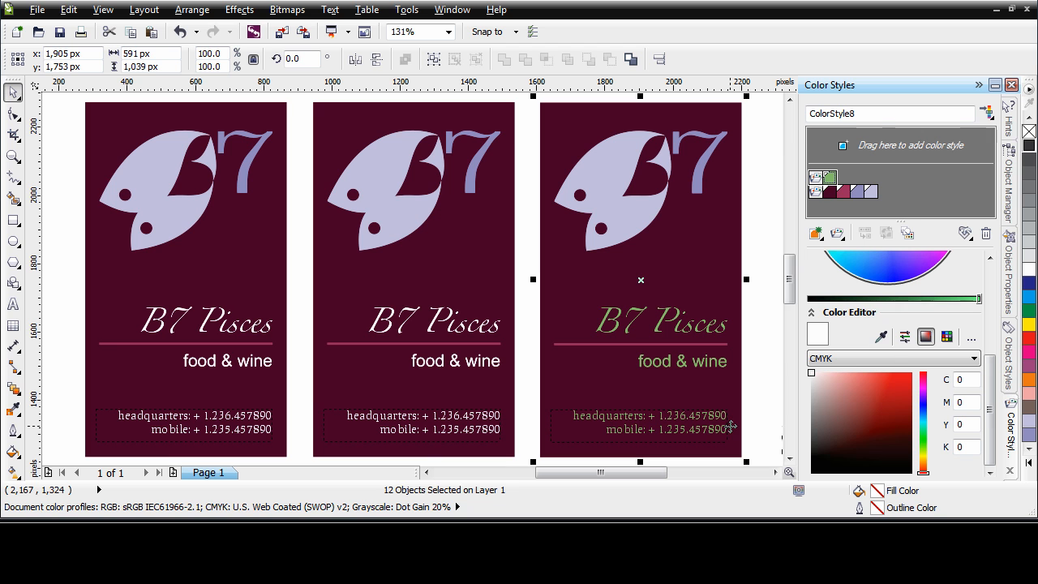
click(881, 338)
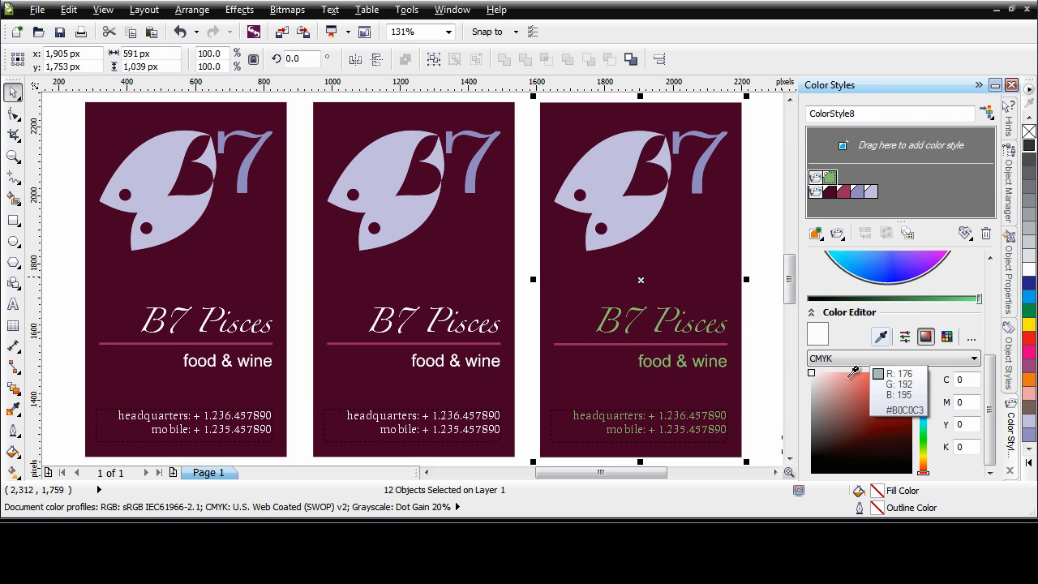
click(261, 142)
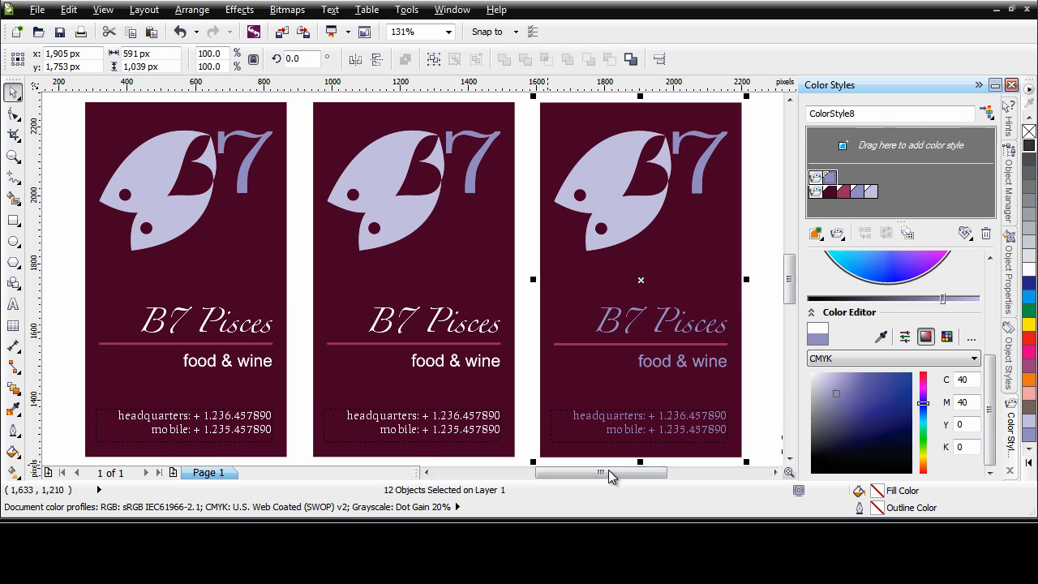
click(882, 338)
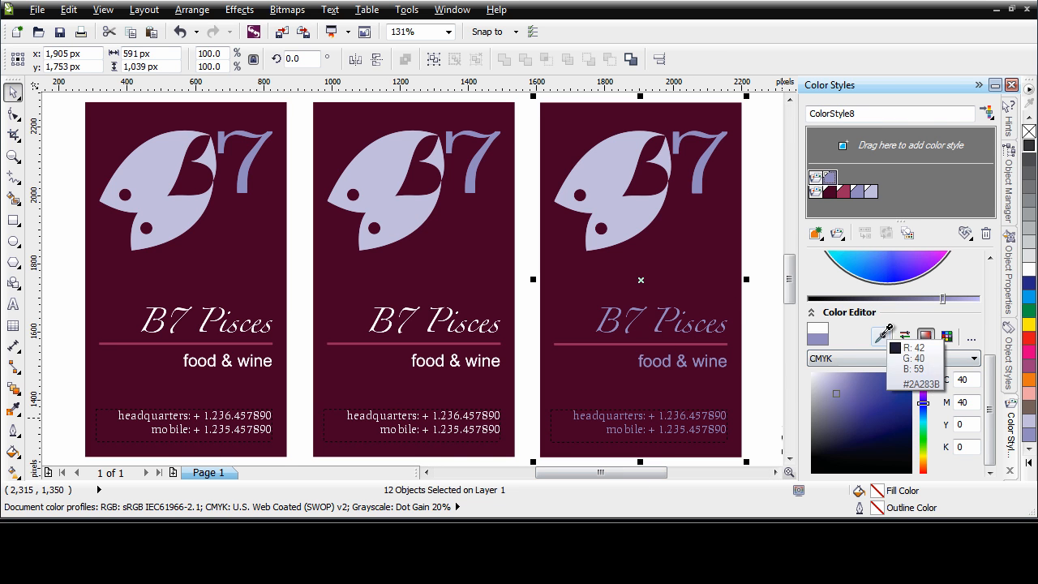
click(889, 431)
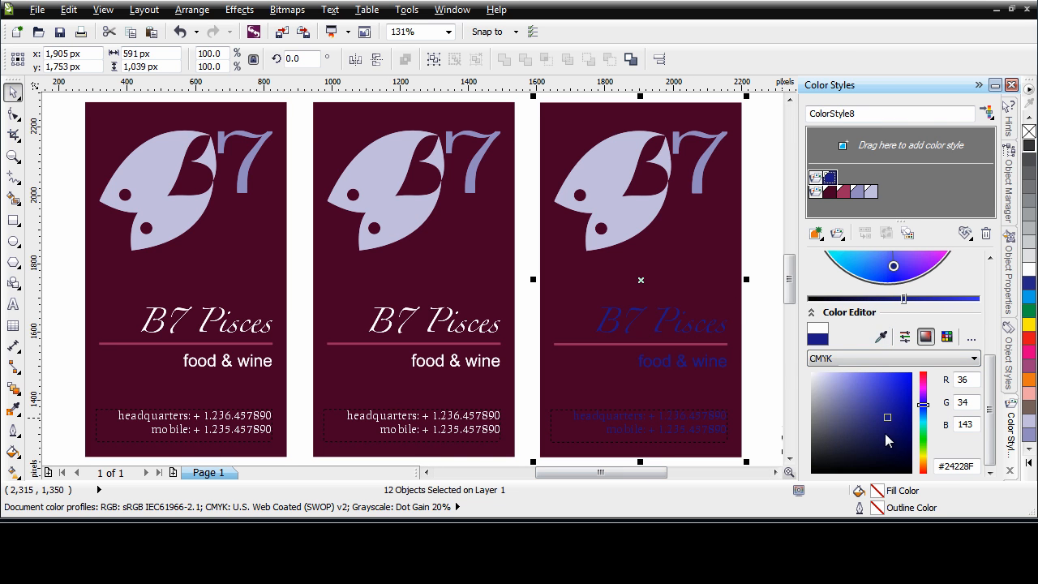
- Set the text color style to white with C 0, M 0, Y 0 and K 0
click(906, 337)
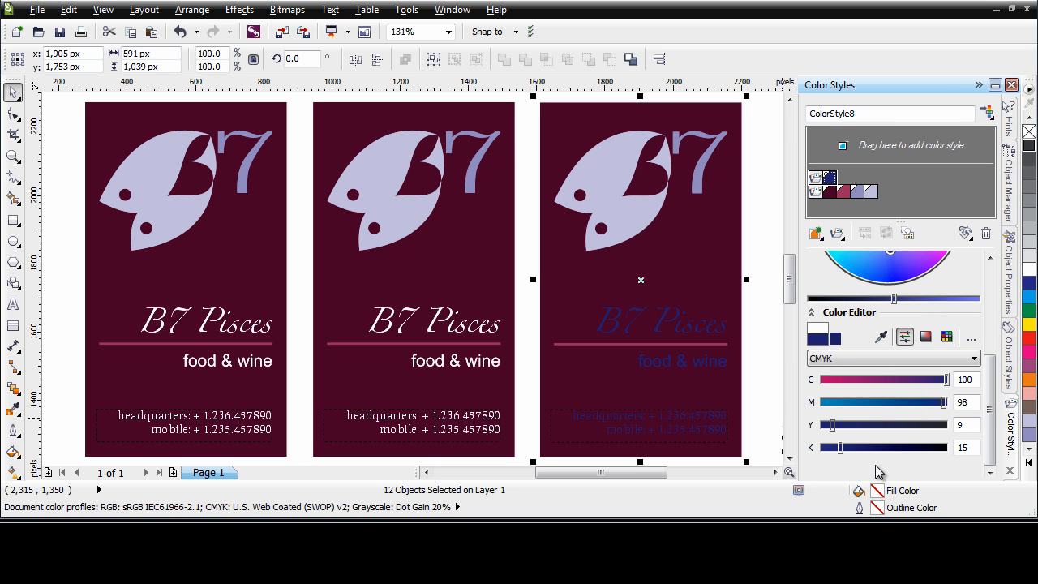
click(927, 337)
drag(974, 379, 922, 380)
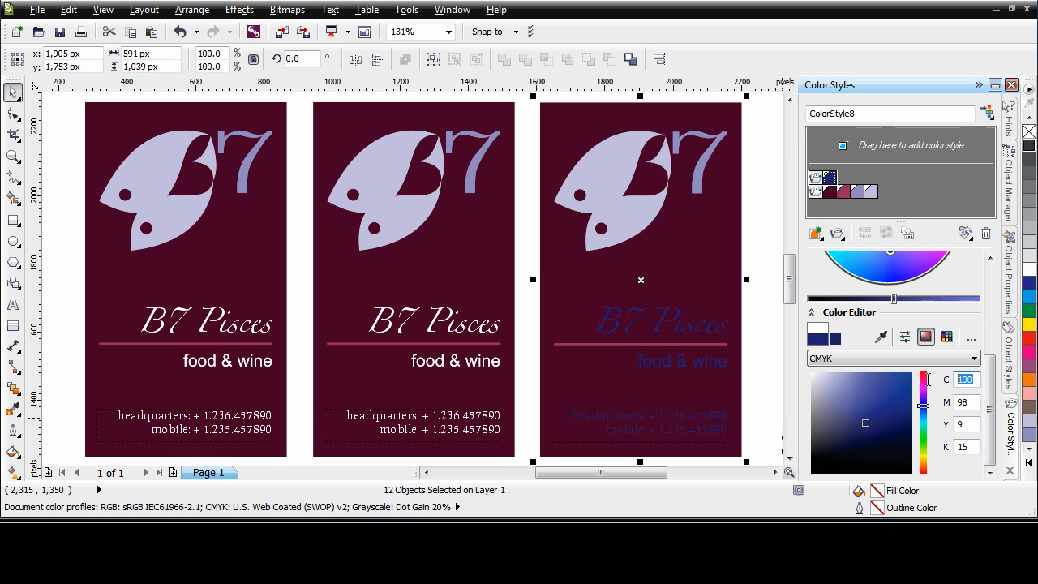
text(0)
key(Tab)
text(0)
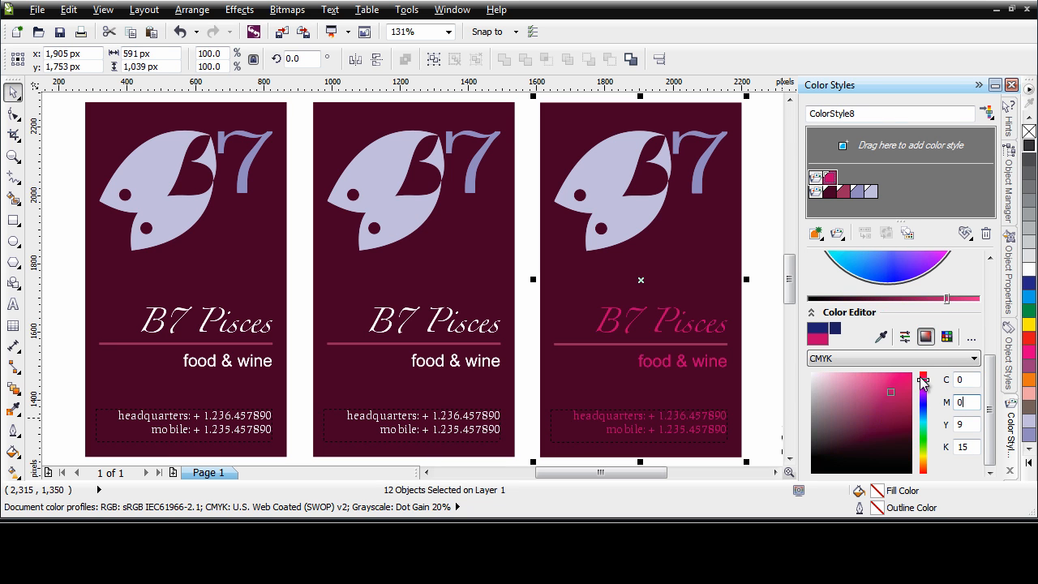
key(Tab)
text(0)
key(Tab)
text(0)
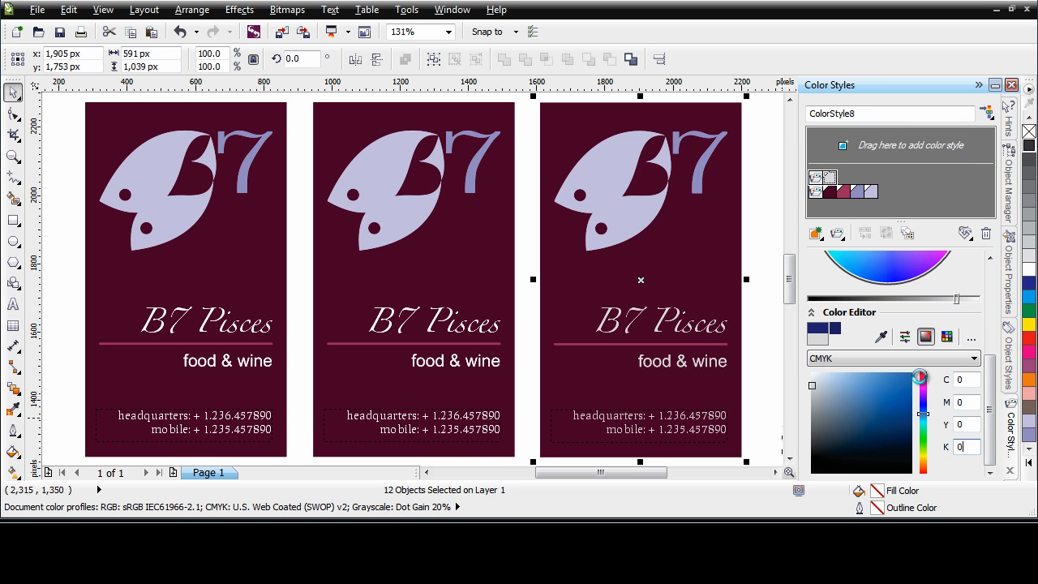
key(Return)
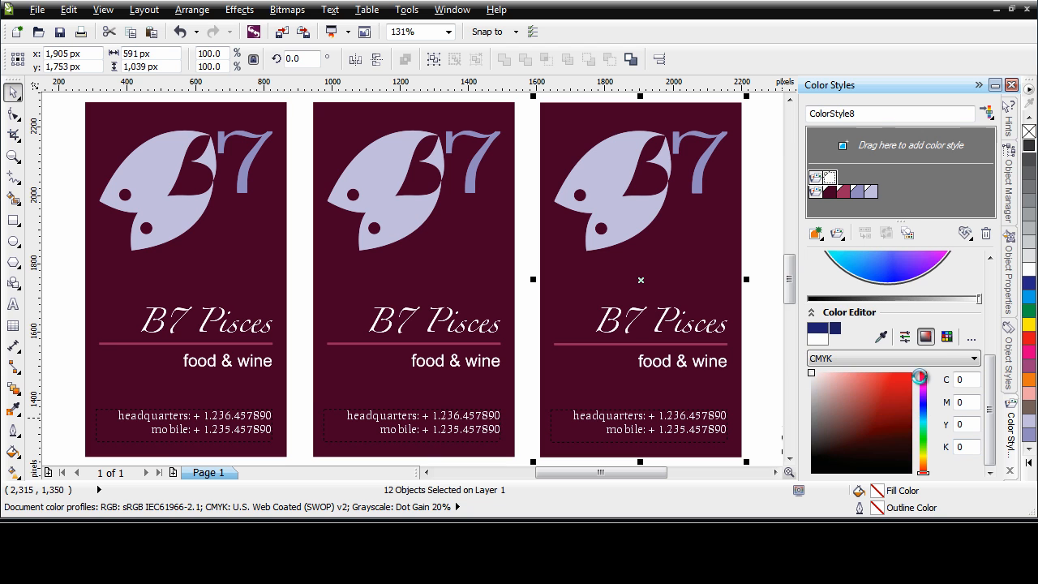
- Select the four-color harmony and rotate its hues slightly on the color wheel to give the third card a brownish-red background
drag(999, 382, 994, 297)
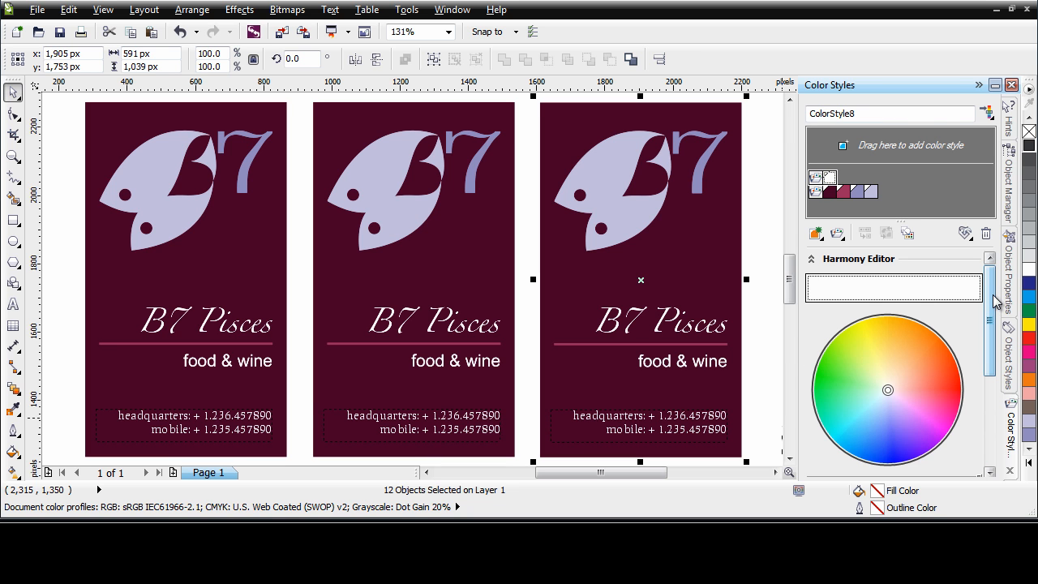
click(815, 192)
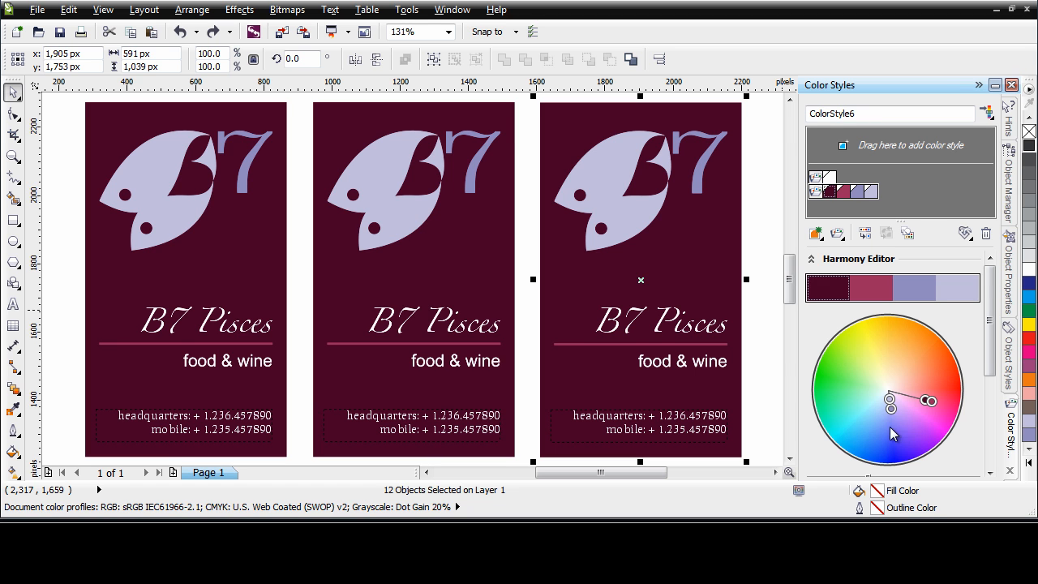
mouse_move(933, 400)
mouse_down()
mouse_move(934, 377)
mouse_move(928, 398)
mouse_up()
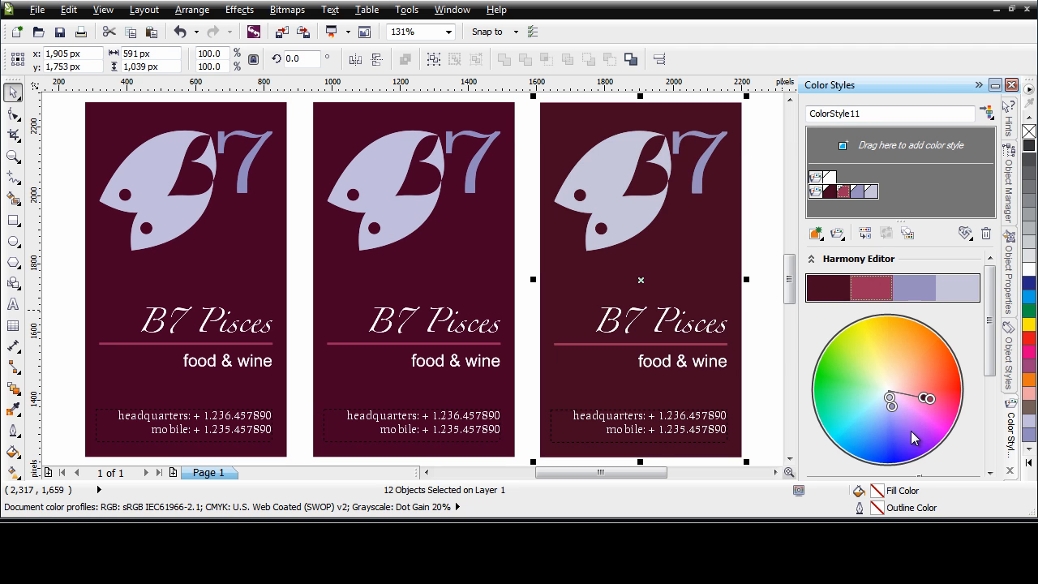
- Select individual colors of the third card's four-color harmony, ending with the red and both lilac tones selected together
click(831, 286)
click(875, 284)
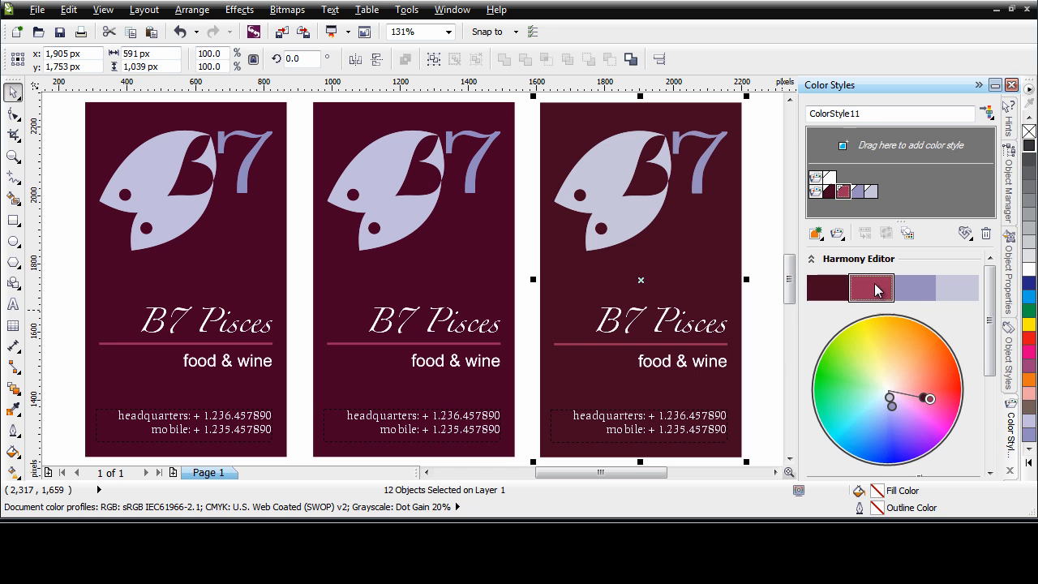
click(892, 406)
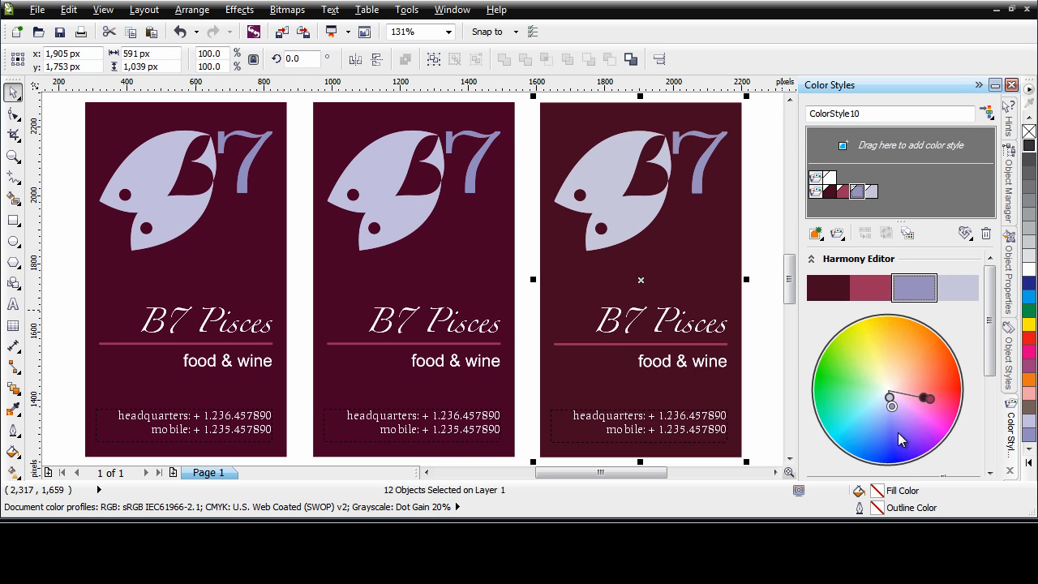
click(889, 398)
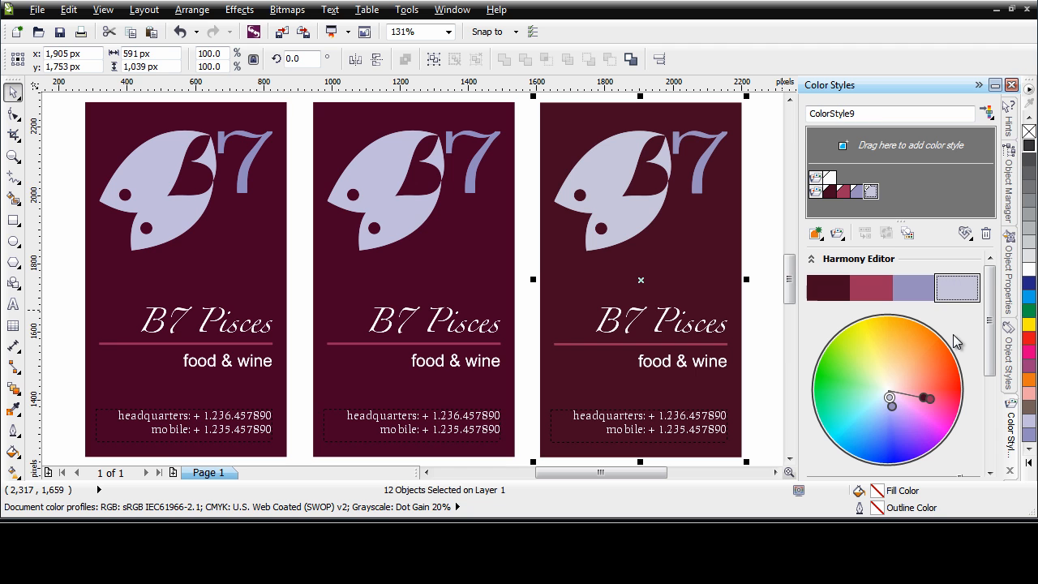
ctrl+click(924, 290)
ctrl+click(867, 286)
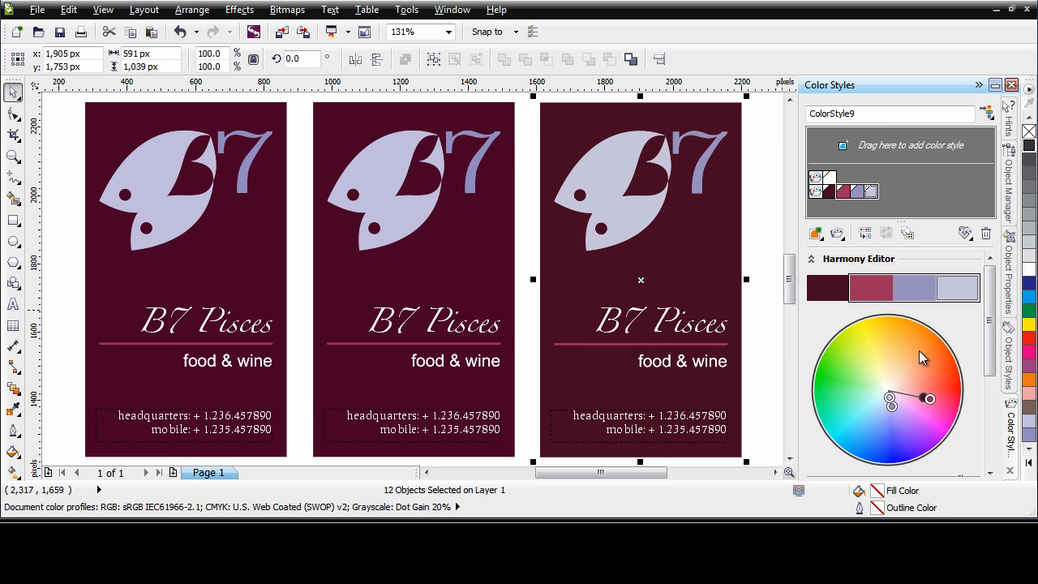
- Try shifting the dark background color and both lilac colors together on the color wheel, and undo the shift
click(893, 408)
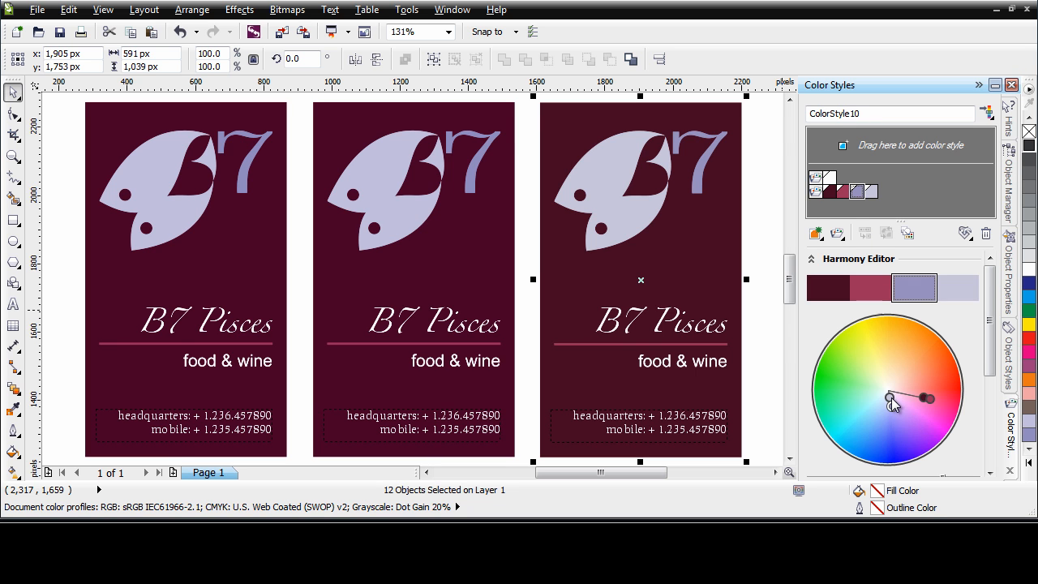
shift+click(891, 399)
shift+click(924, 398)
drag(924, 398, 923, 378)
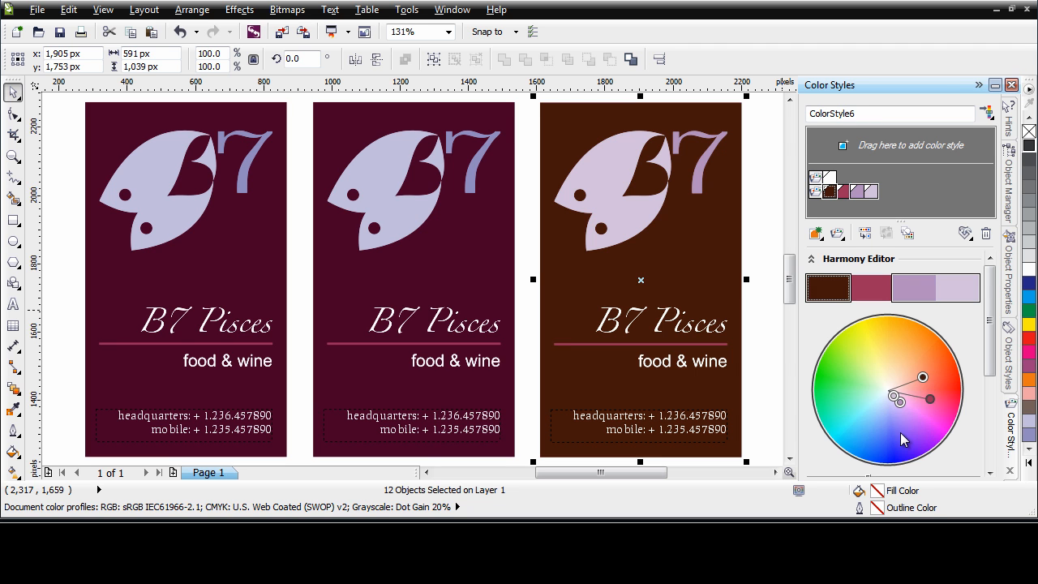
key(ctrl+z)
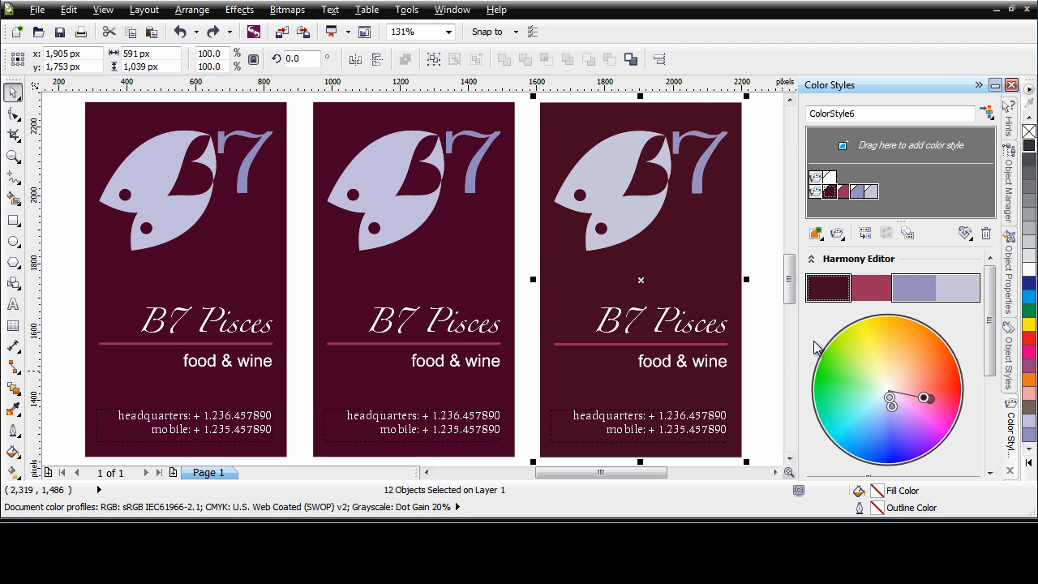
- Change the third card's background color style to olive green on the color wheel and brighten it slightly
click(828, 285)
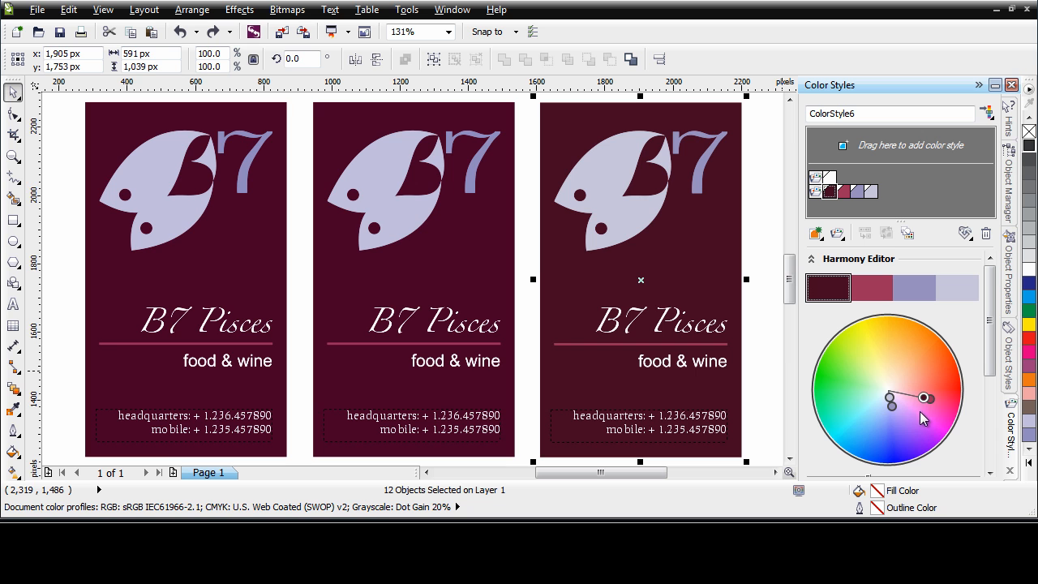
drag(924, 399, 870, 339)
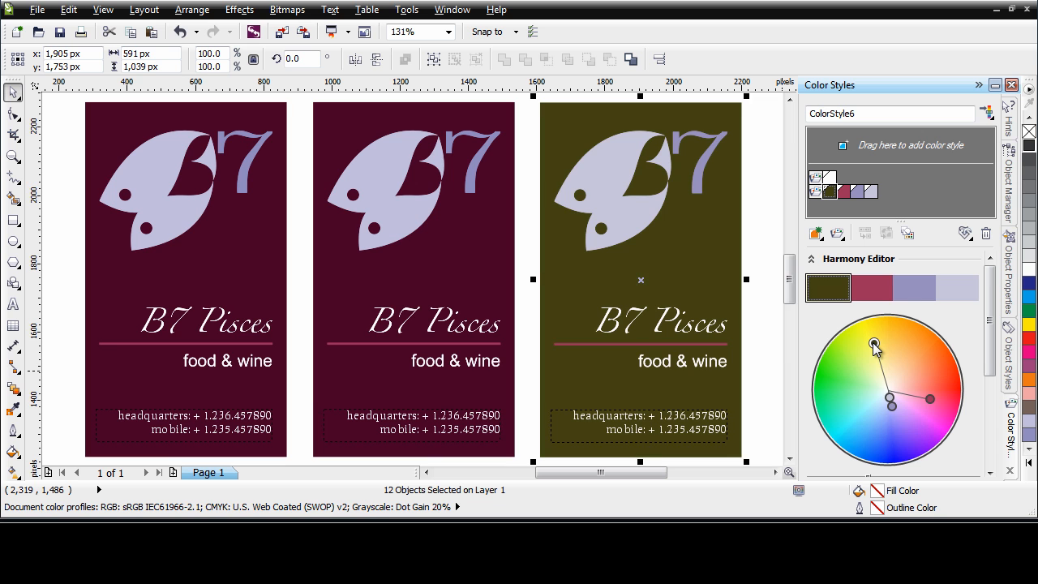
scroll(989, 349, down, 2)
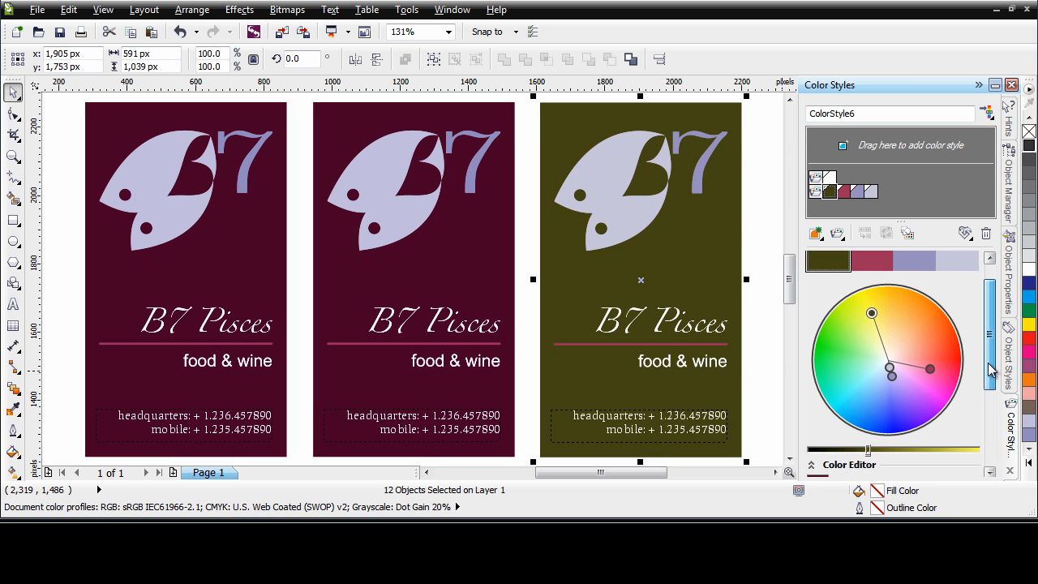
drag(869, 427, 877, 428)
scroll(991, 381, up, 2)
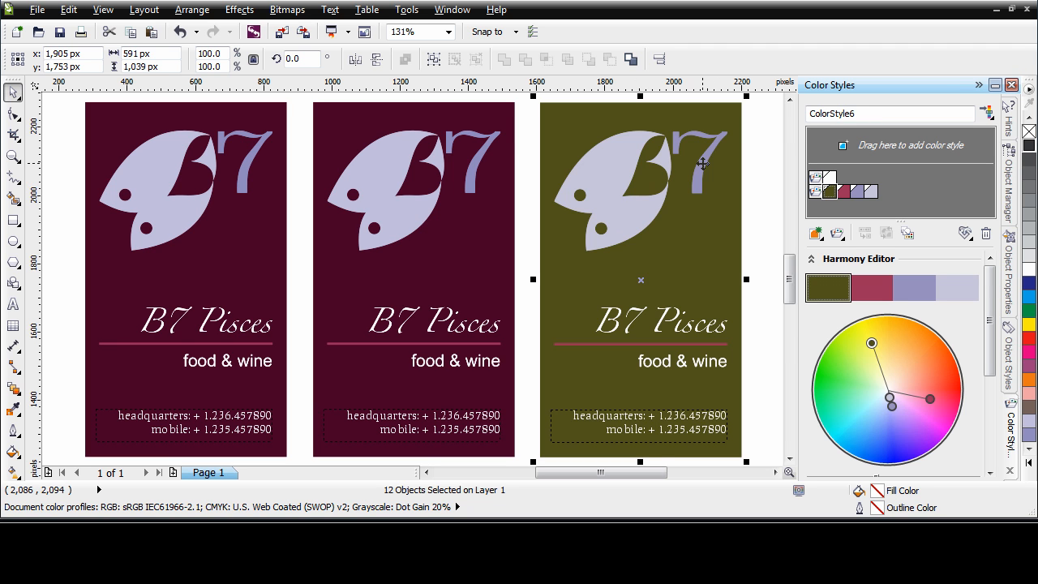
- Shift both lilac color styles of the third card's fish and 7 together to orange on the color wheel
click(890, 397)
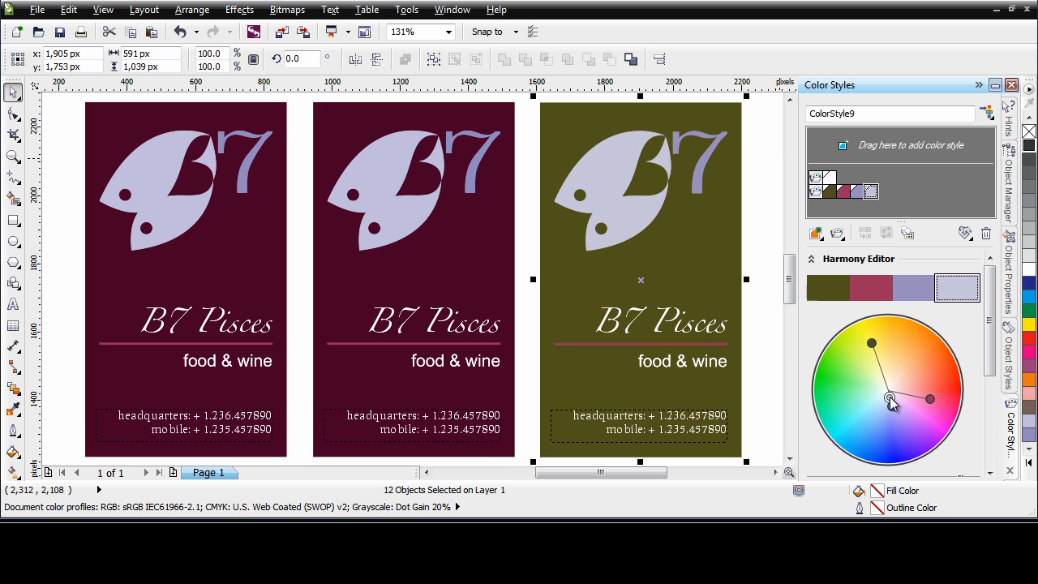
shift+click(892, 406)
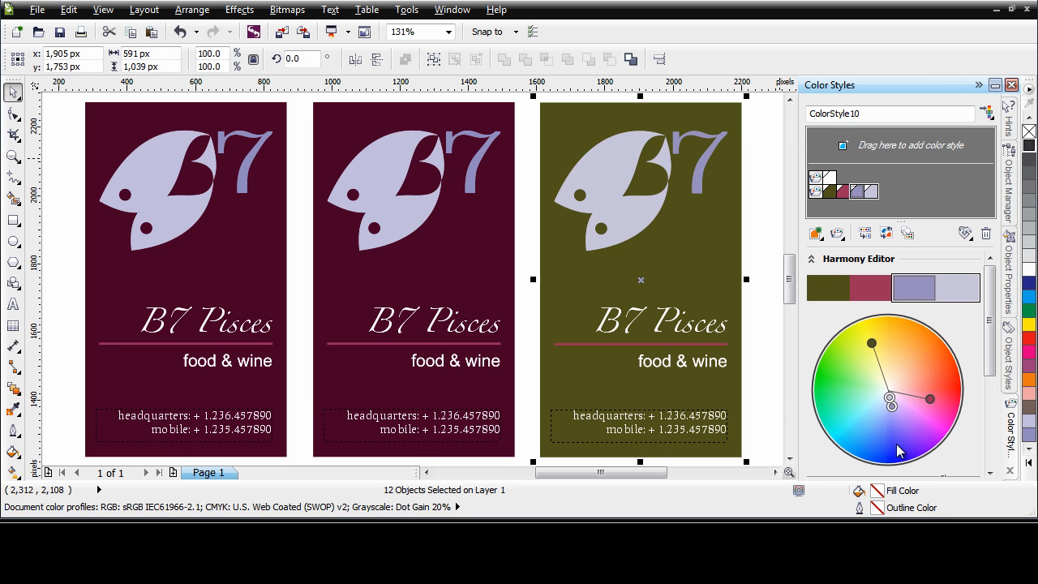
drag(891, 407, 918, 347)
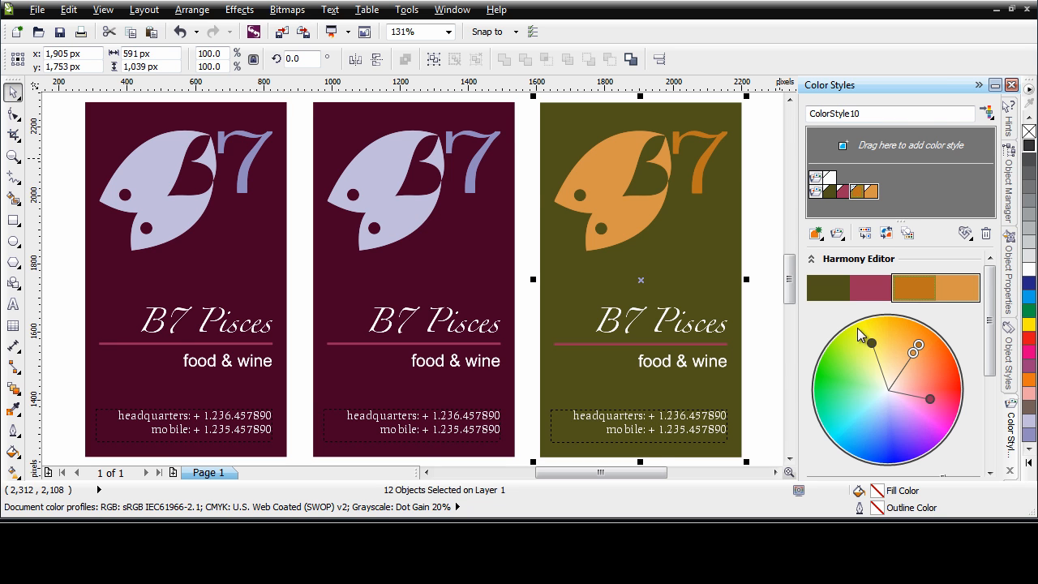
- Soften the fish's color style to a pale yellowish orange and slightly desaturate the 7's orange
click(914, 355)
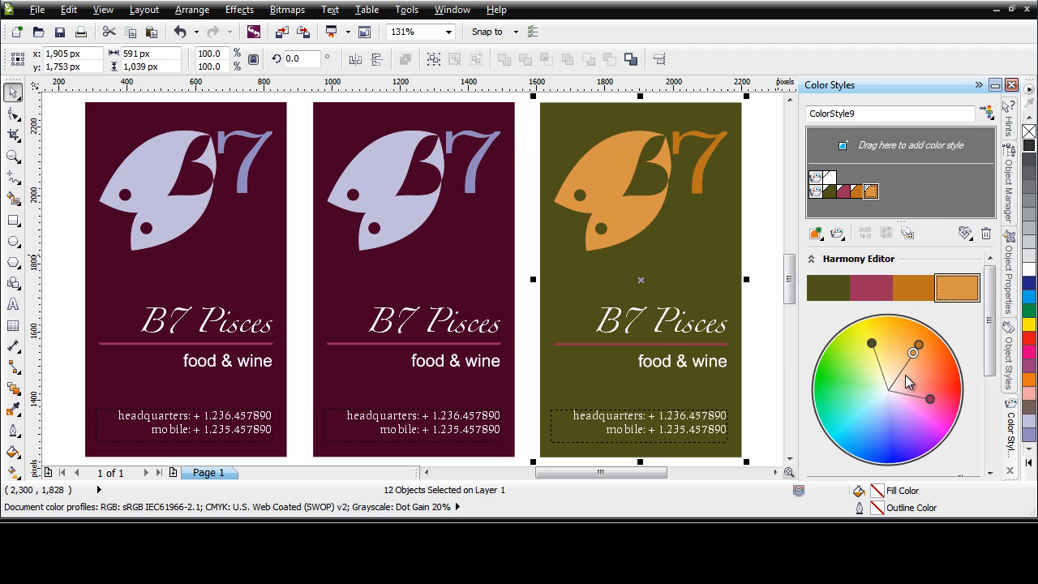
mouse_move(914, 354)
mouse_down()
mouse_move(895, 369)
mouse_move(906, 367)
mouse_up()
click(916, 355)
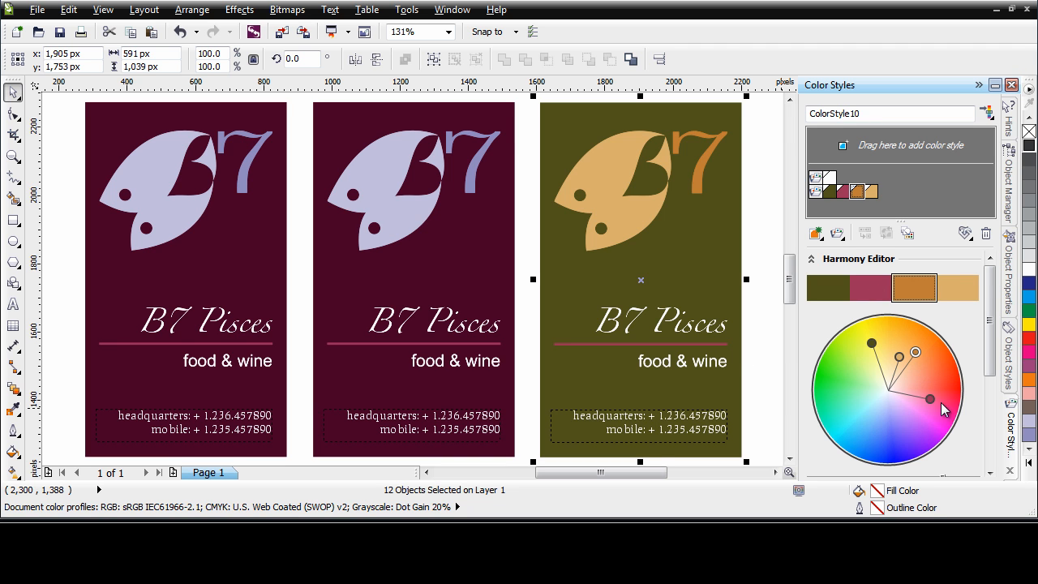
- Change the third card's line color style to light olive green and shift the whole four-color harmony slightly on the color wheel
drag(930, 399, 867, 360)
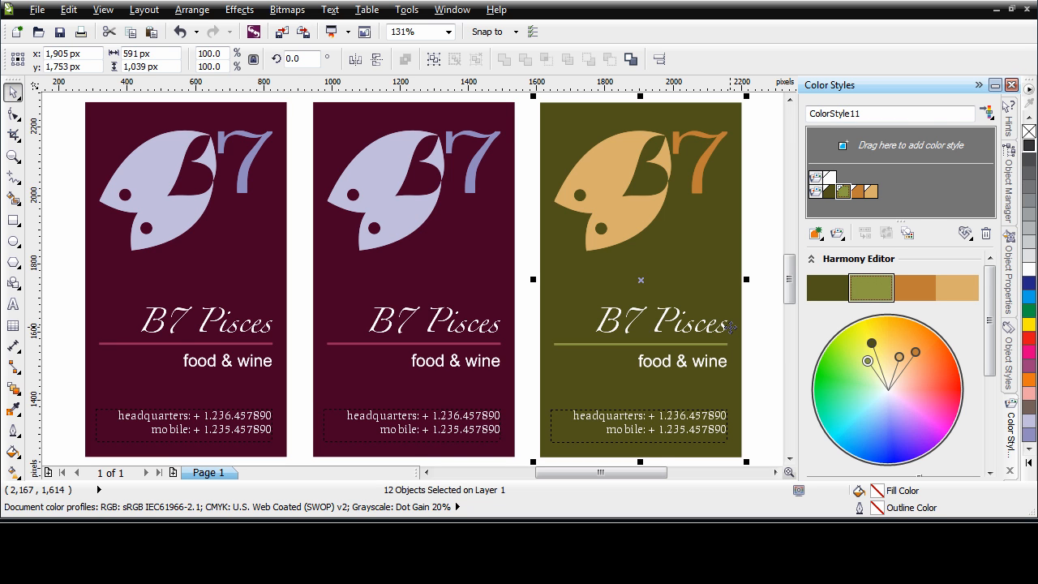
click(930, 417)
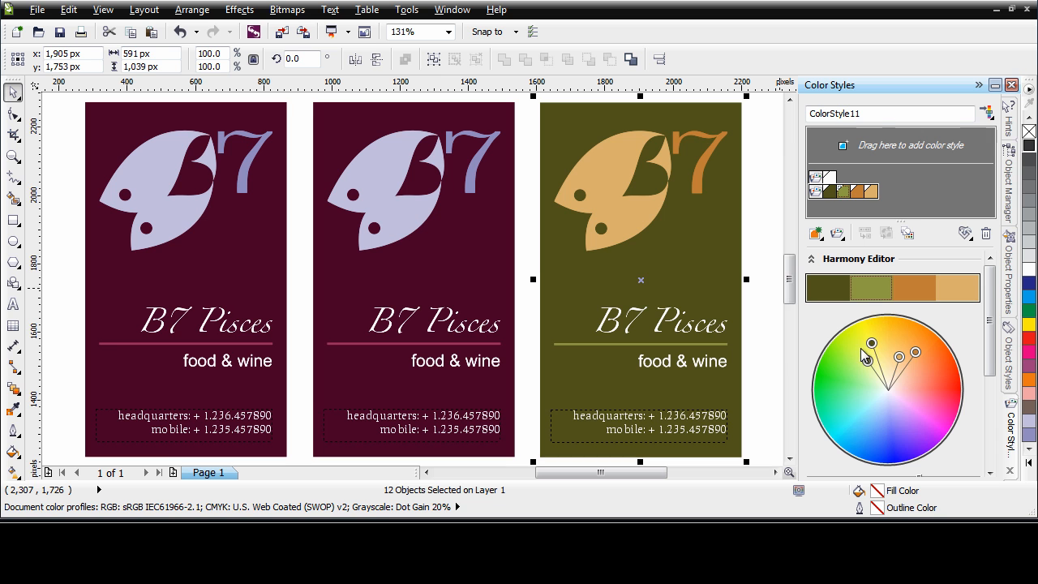
mouse_move(871, 345)
mouse_down()
mouse_move(843, 367)
mouse_move(844, 423)
mouse_move(895, 450)
mouse_move(932, 426)
mouse_move(949, 392)
mouse_move(912, 339)
mouse_move(902, 365)
mouse_move(913, 342)
mouse_move(875, 341)
mouse_up()
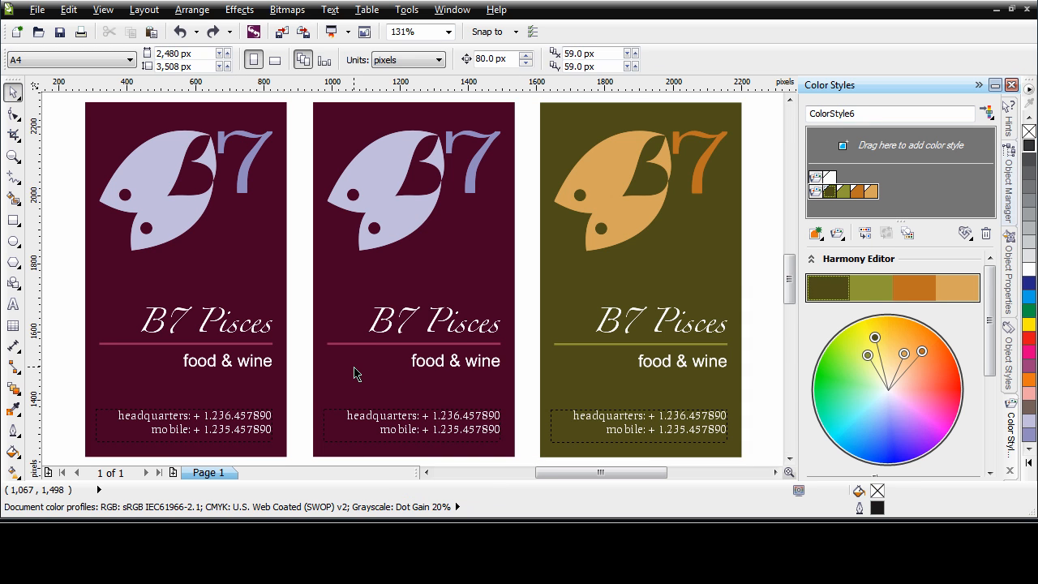
- Create color styles from the fill and outline of the second card's line and background, grouped into one harmony
click(344, 345)
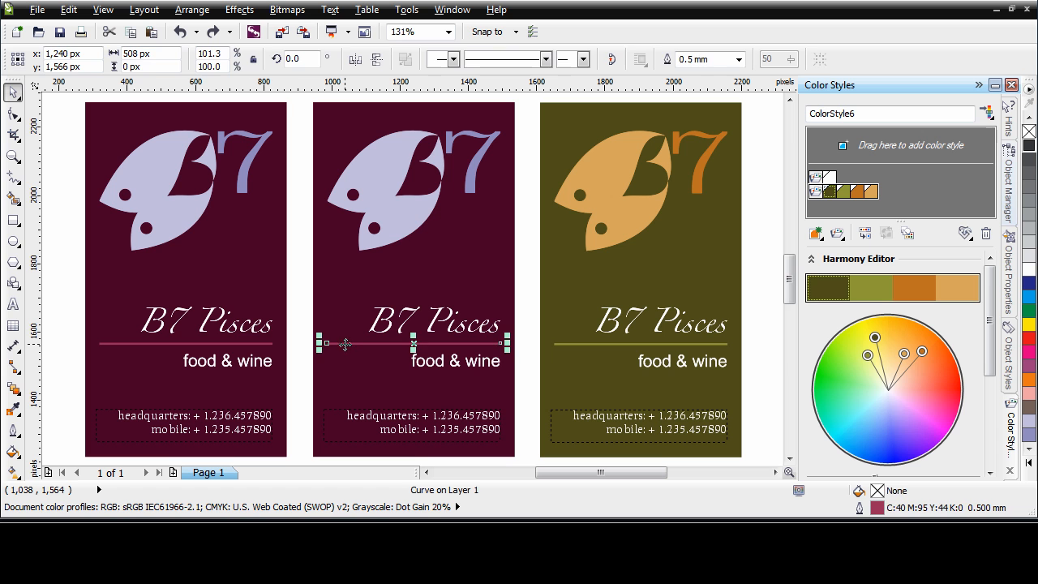
shift+click(322, 387)
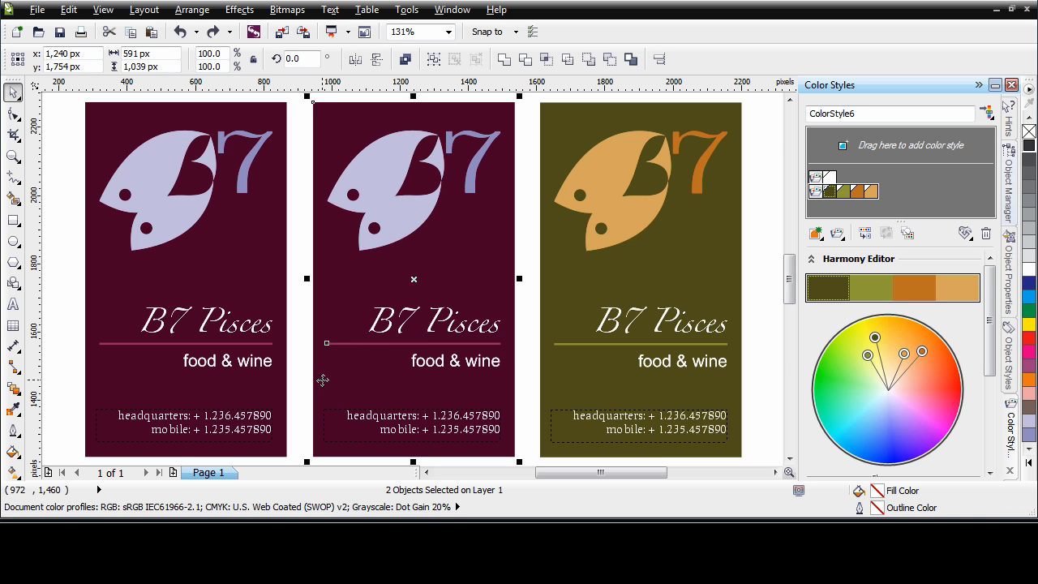
right_click(323, 150)
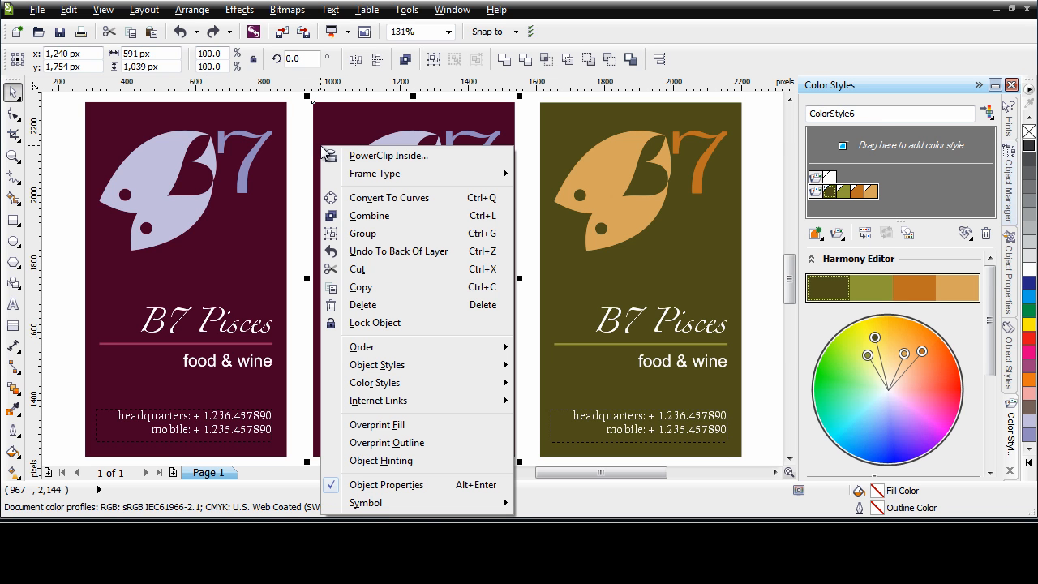
mouse_move(401, 387)
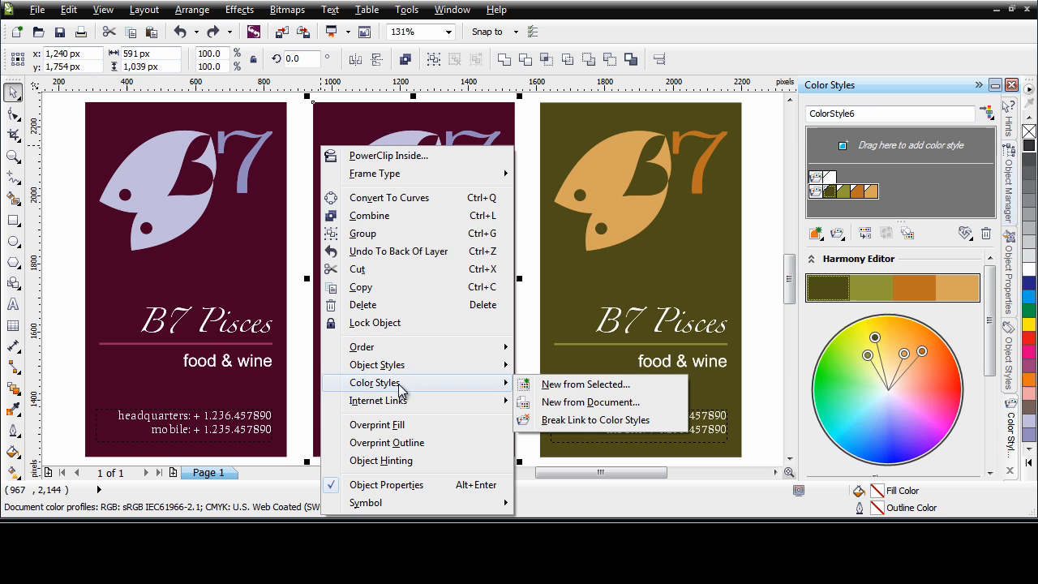
click(580, 385)
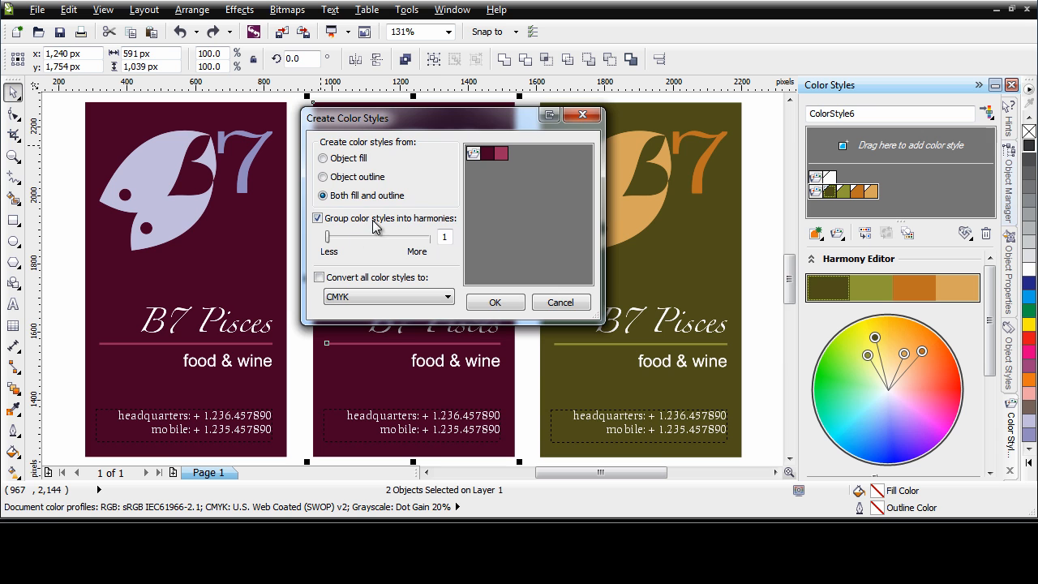
click(496, 302)
drag(898, 218, 899, 244)
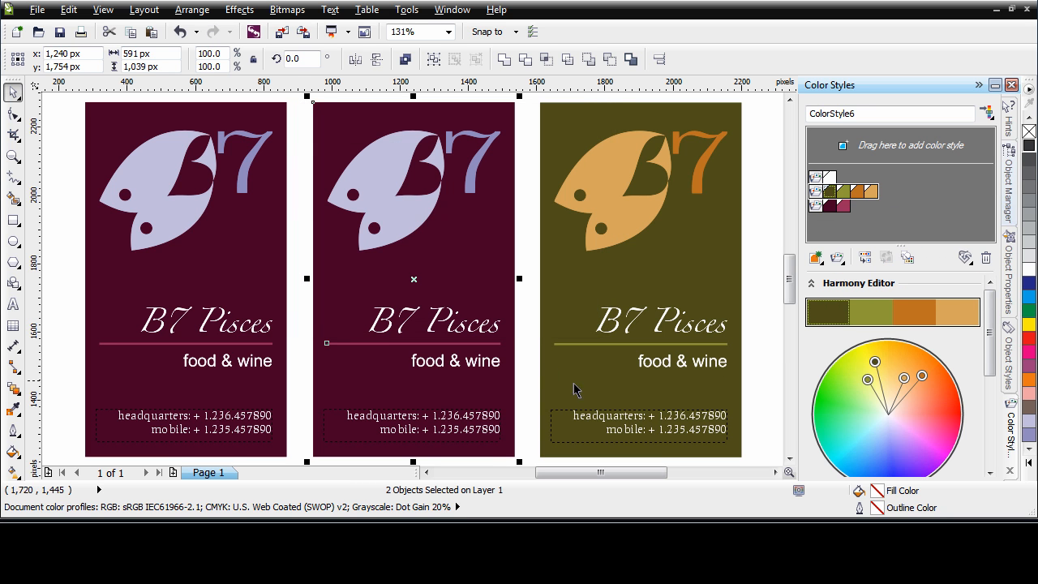
click(530, 364)
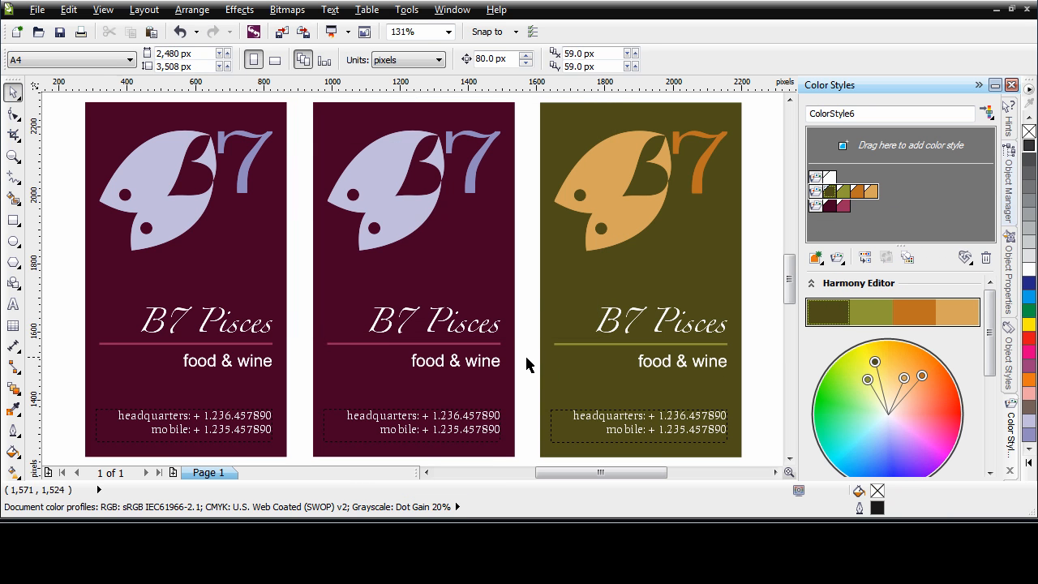
- Create a harmony of color styles from the second card's fish and 7 logo
click(374, 160)
right_click(374, 162)
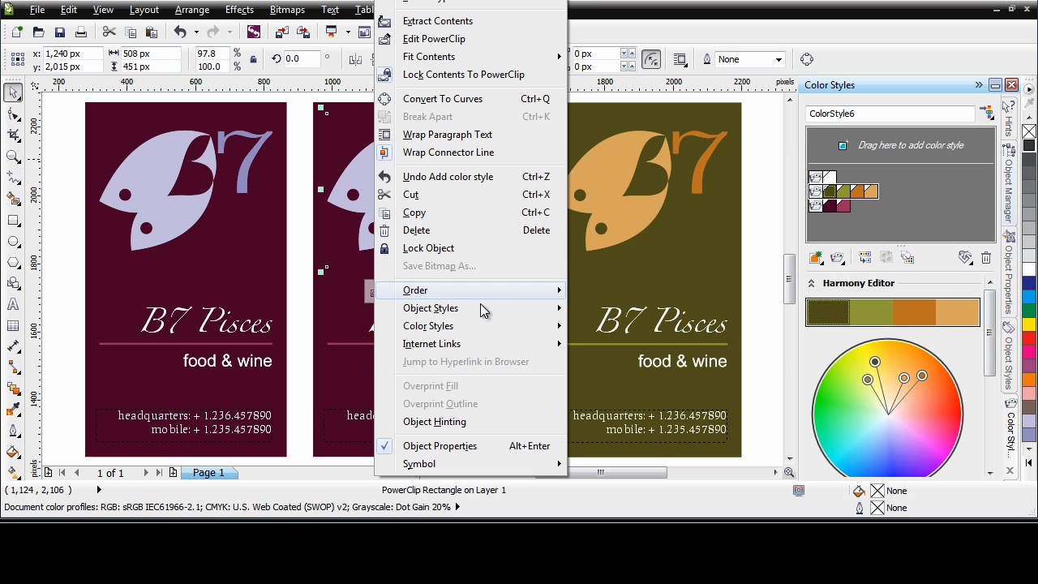
mouse_move(471, 328)
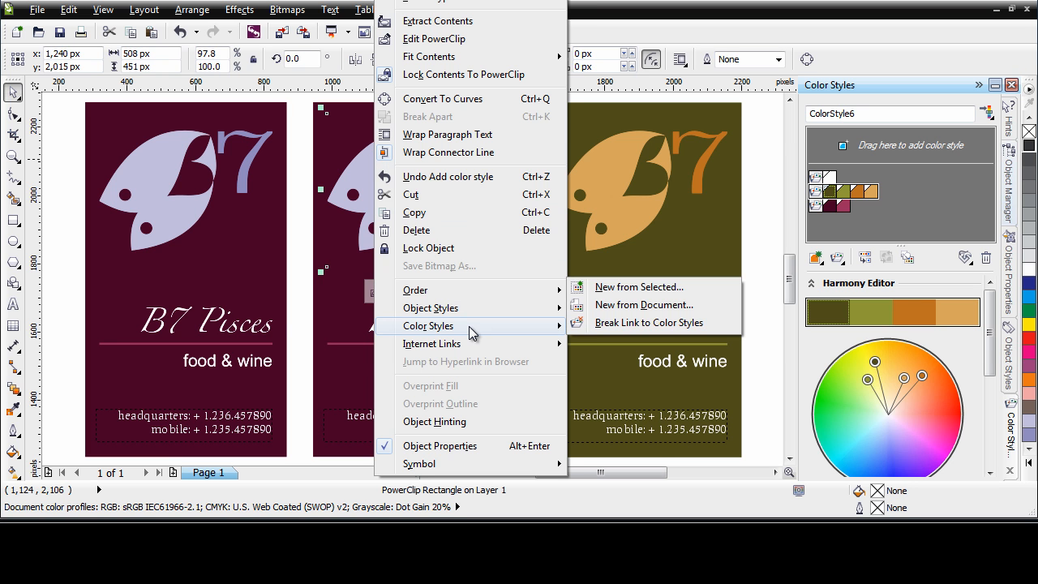
click(634, 290)
click(493, 300)
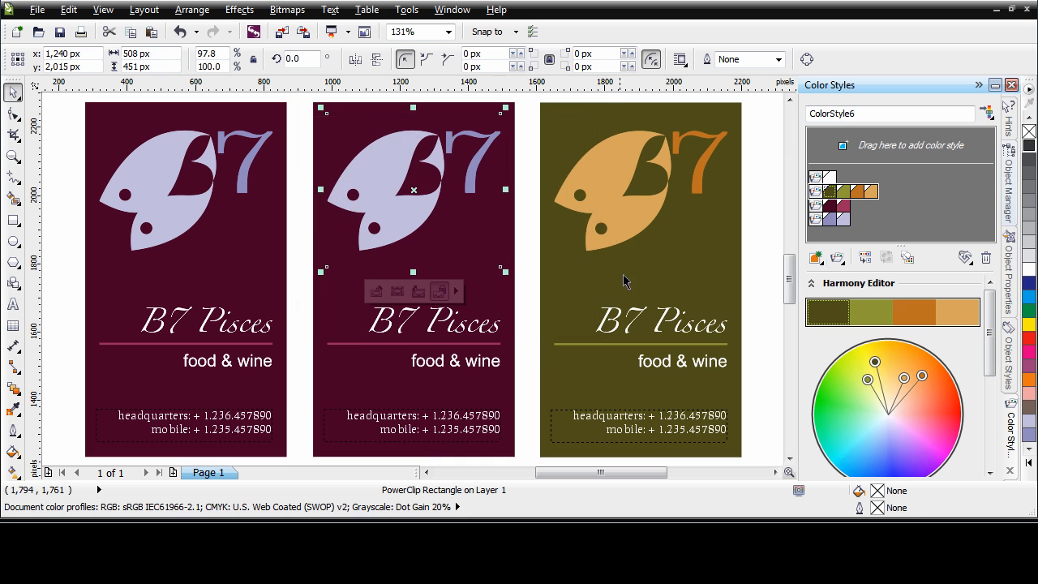
click(530, 239)
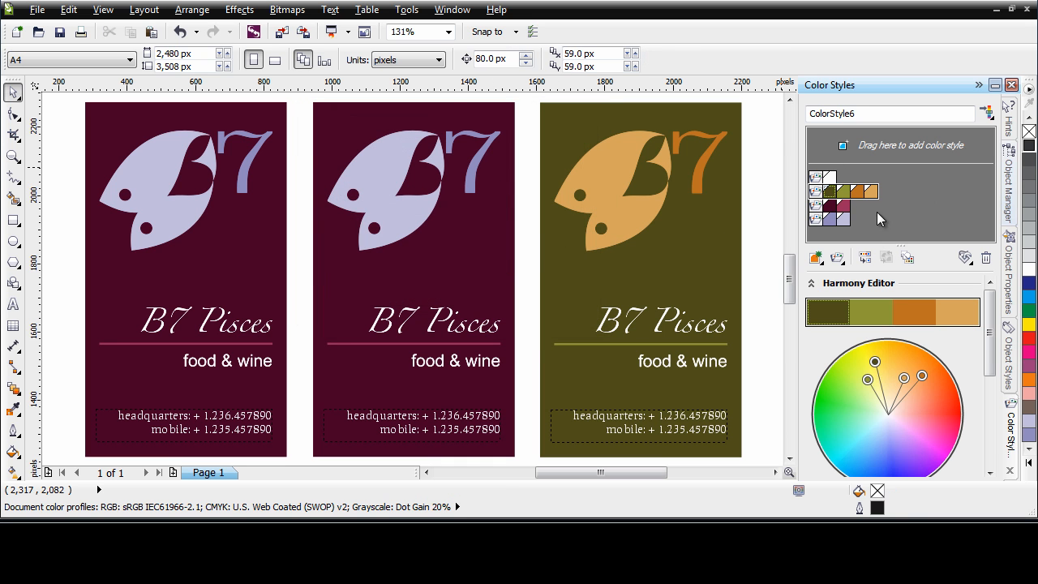
- Shift the second card's background and line harmony to muted dark blue and blue on the color wheel
click(815, 205)
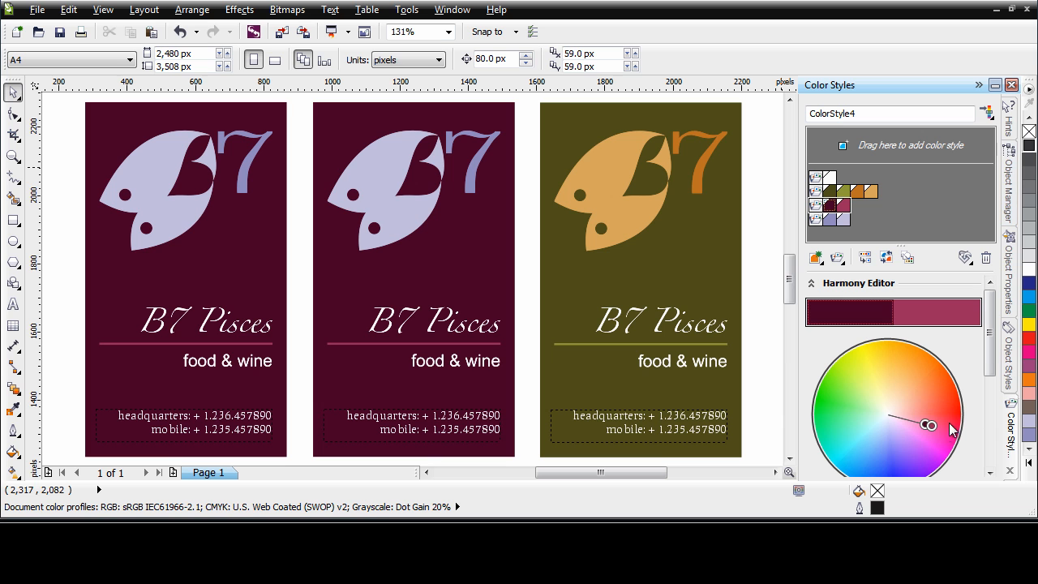
mouse_move(931, 426)
mouse_down()
mouse_move(904, 449)
mouse_move(862, 451)
mouse_up()
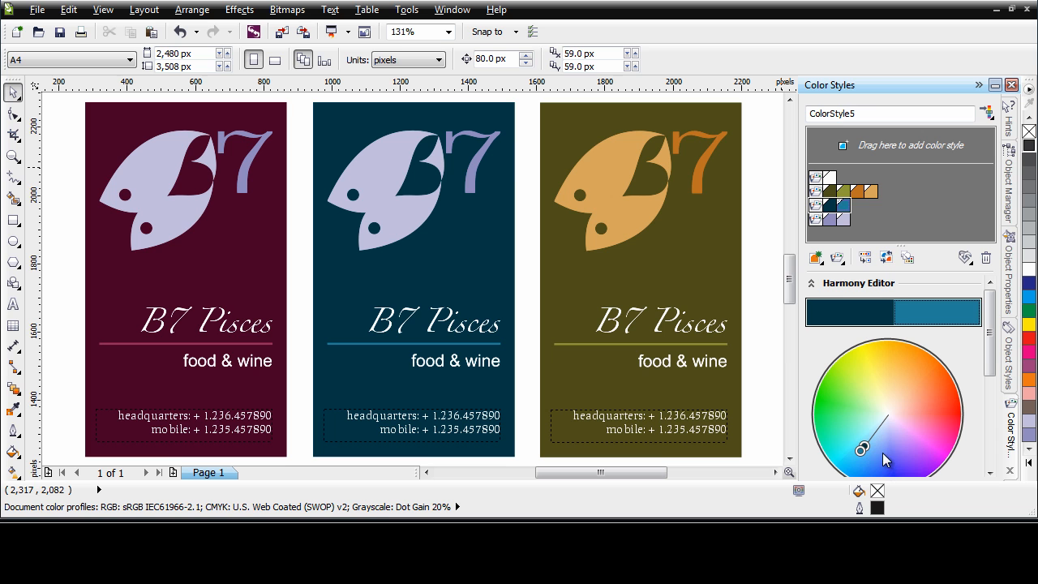
mouse_move(862, 448)
mouse_down()
mouse_move(911, 425)
mouse_move(940, 434)
mouse_move(916, 371)
mouse_move(876, 365)
mouse_move(849, 379)
mouse_move(847, 404)
mouse_move(874, 458)
mouse_move(866, 467)
mouse_up()
- Select the second card's two-color logo harmony and shift its lilac tones to blue
click(815, 218)
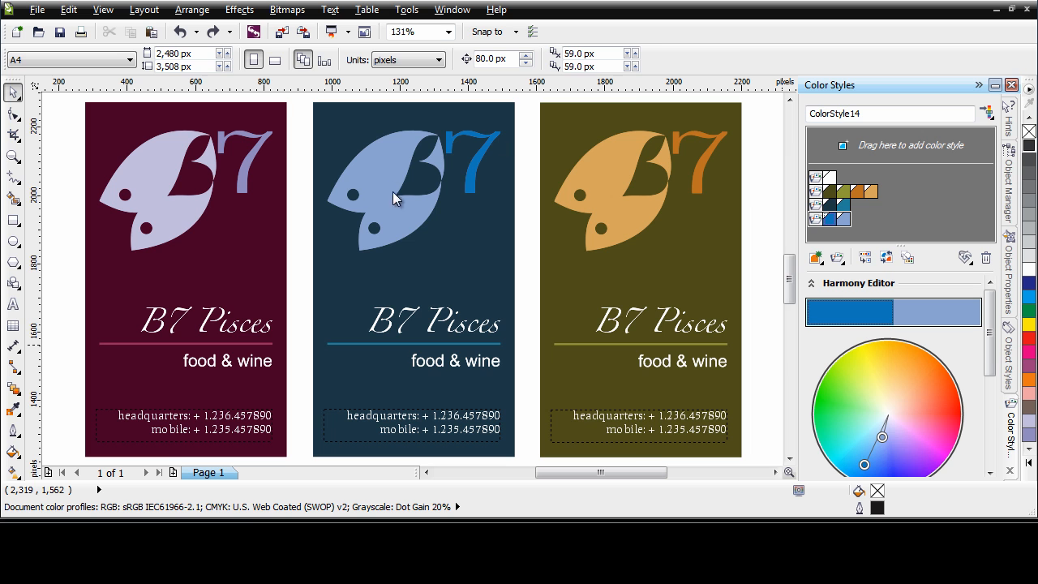
- Break the link between the second card's fish and 7 logo and its color styles
right_click(370, 185)
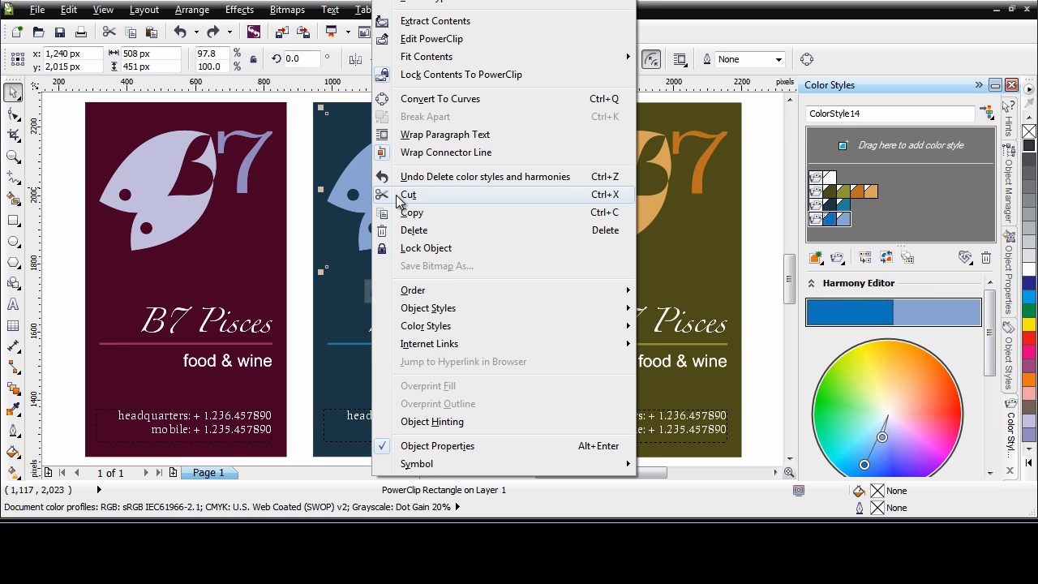
mouse_move(438, 326)
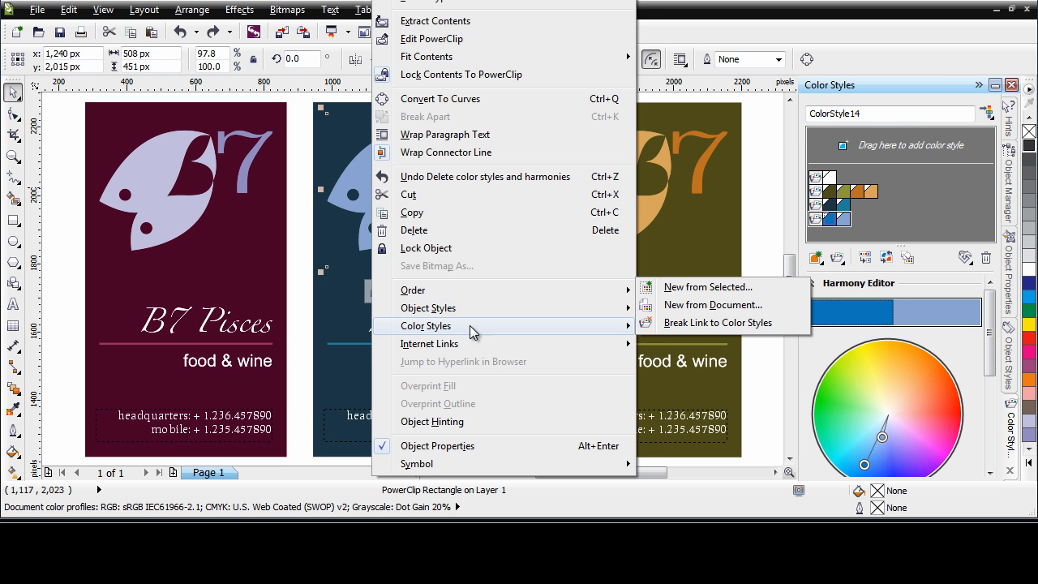
click(743, 329)
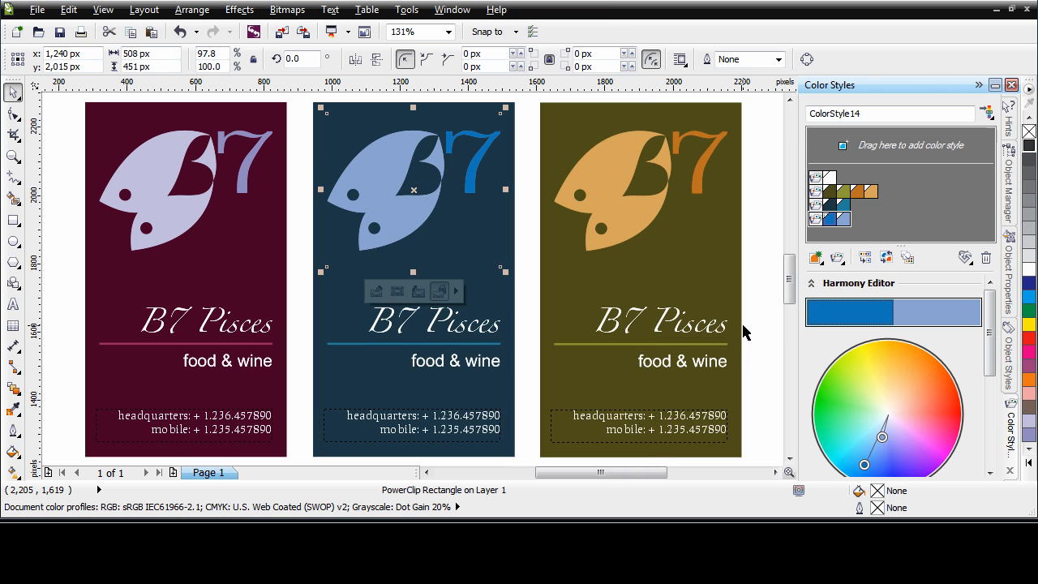
- Shift the unlinked logo harmony toward cyan on the color wheel and delete that harmony
mouse_move(865, 468)
mouse_down()
mouse_move(855, 405)
mouse_move(857, 461)
mouse_up()
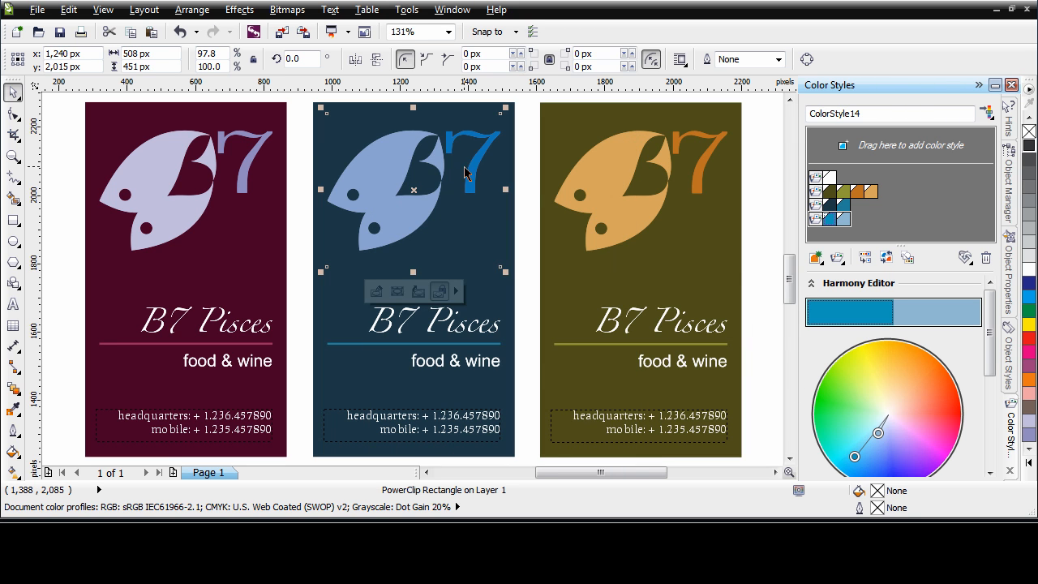
click(765, 284)
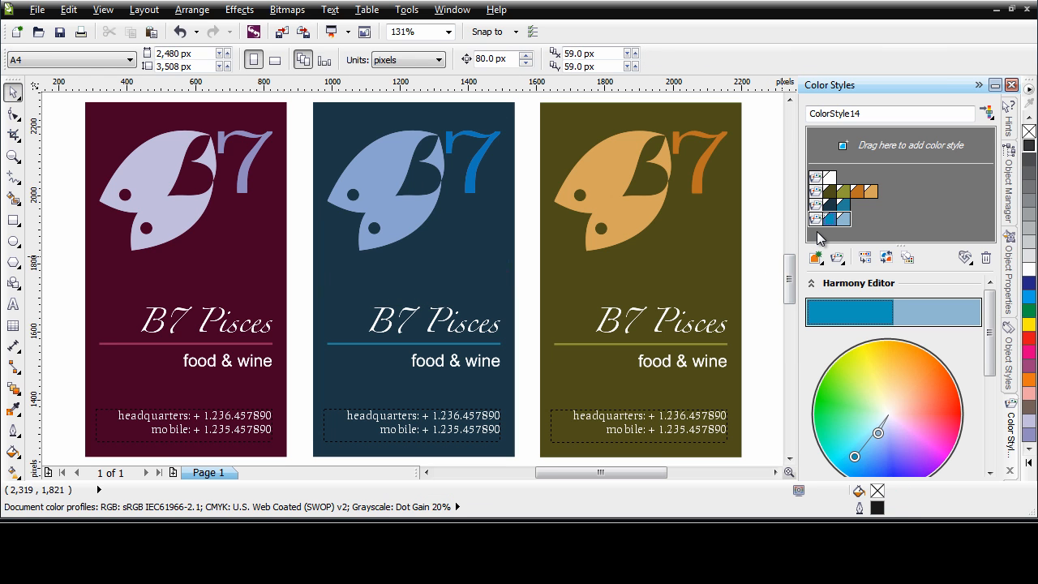
key(ctrl+z)
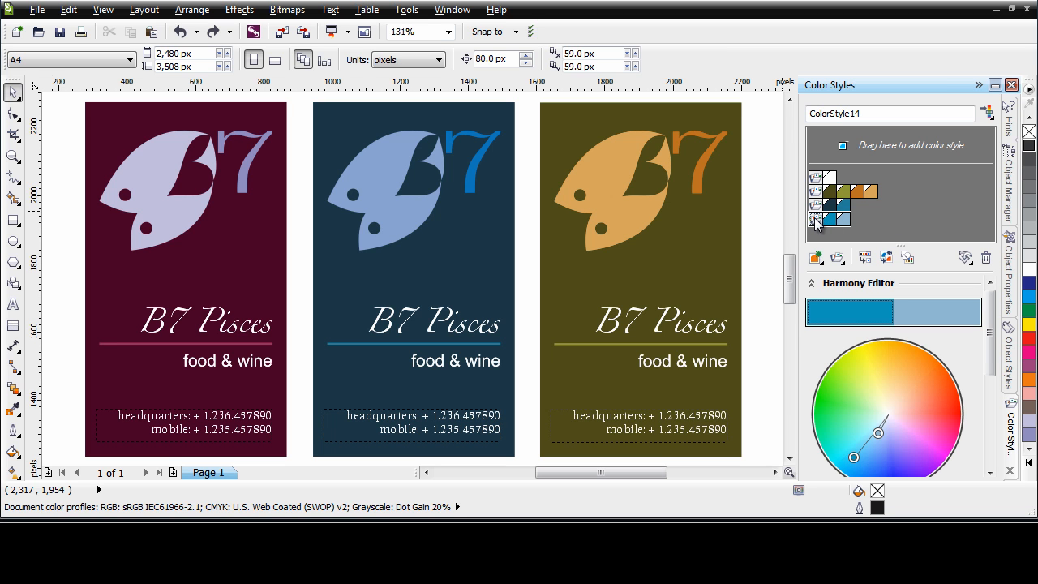
click(986, 259)
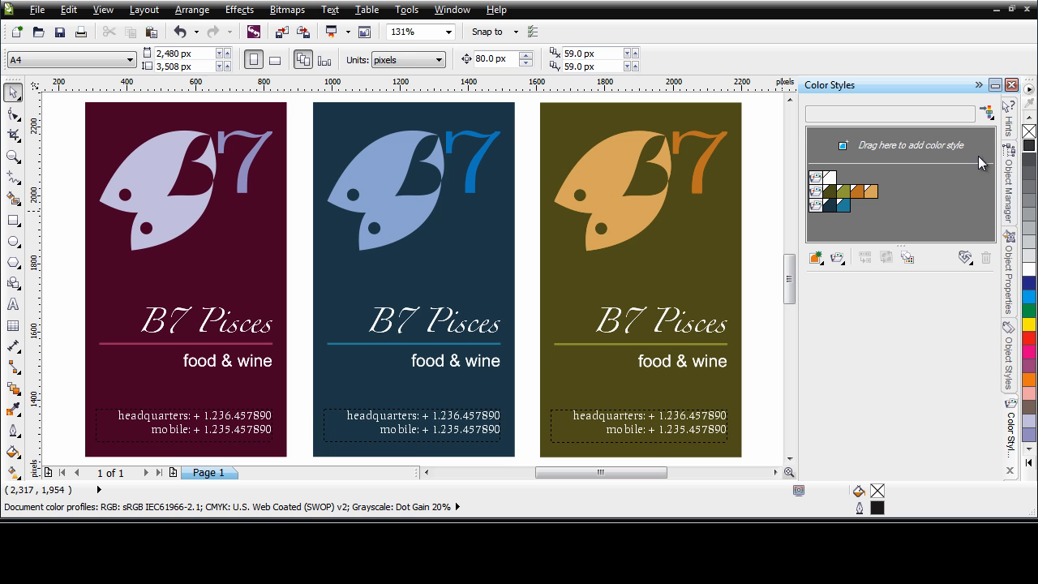
- Create individual color styles from the palette's yellow and from the colors of the second card's logo
drag(1028, 324, 881, 148)
drag(400, 207, 847, 150)
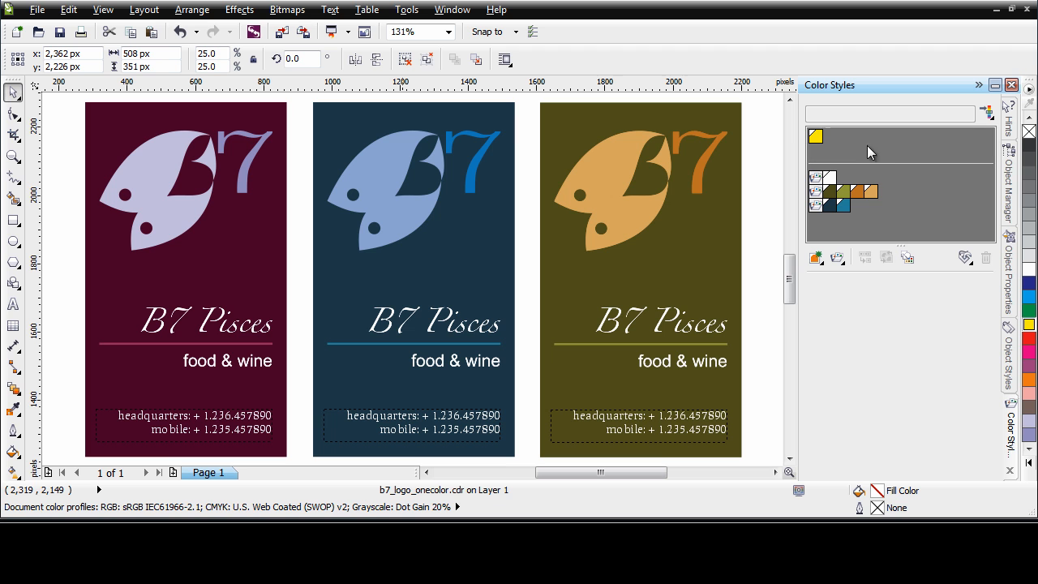
click(887, 145)
- Add a new color style and shift it from red to a muted violet blue
click(819, 261)
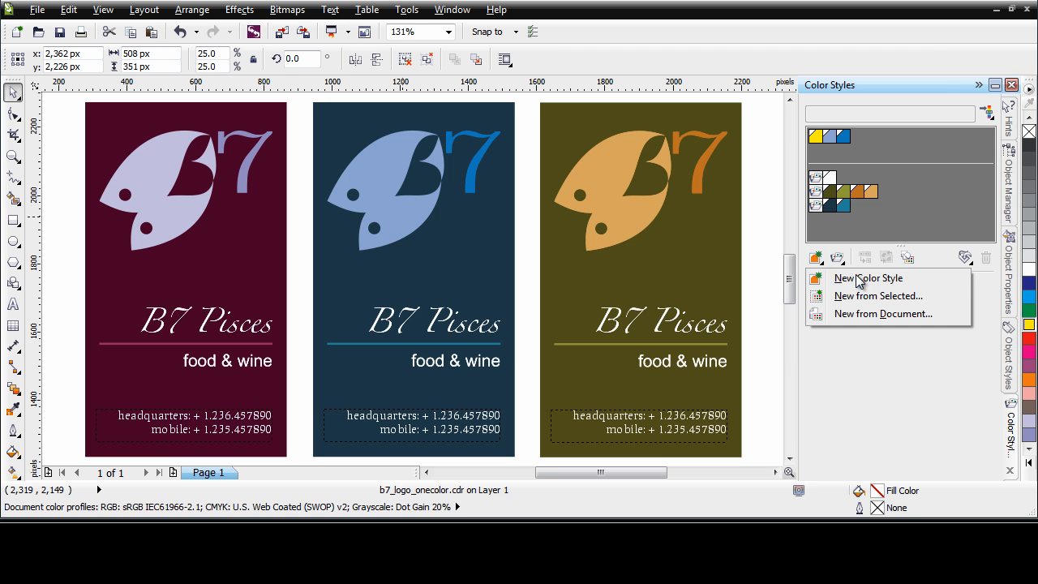
click(870, 280)
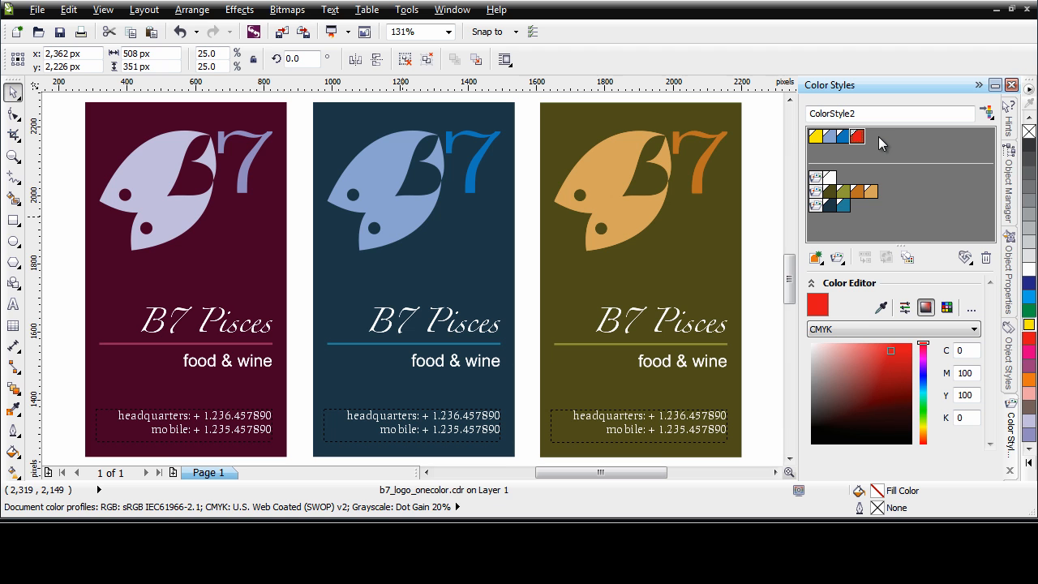
click(871, 351)
mouse_move(871, 350)
mouse_down()
mouse_move(850, 373)
mouse_move(854, 395)
mouse_up()
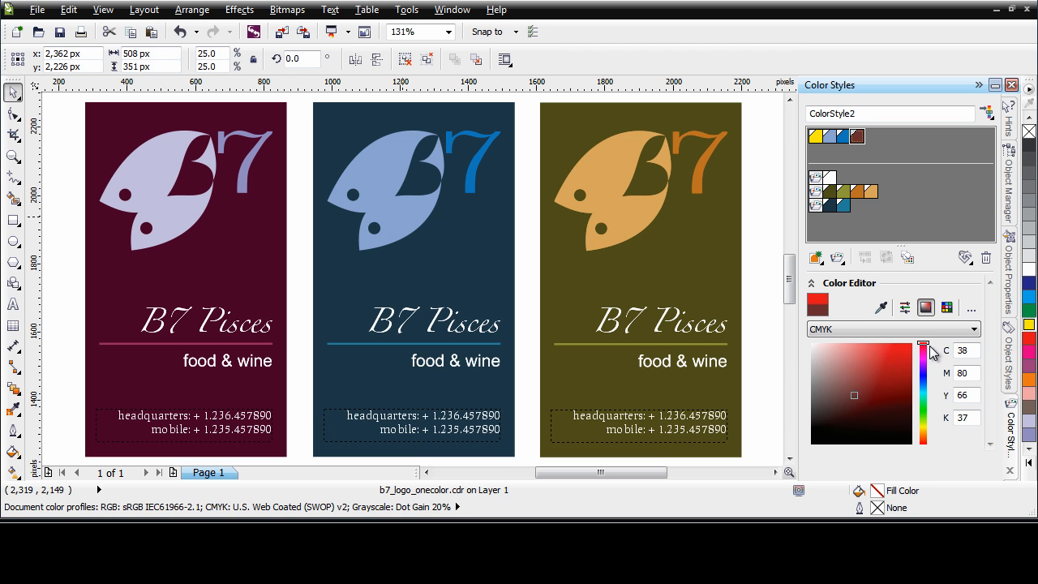
drag(924, 344, 925, 375)
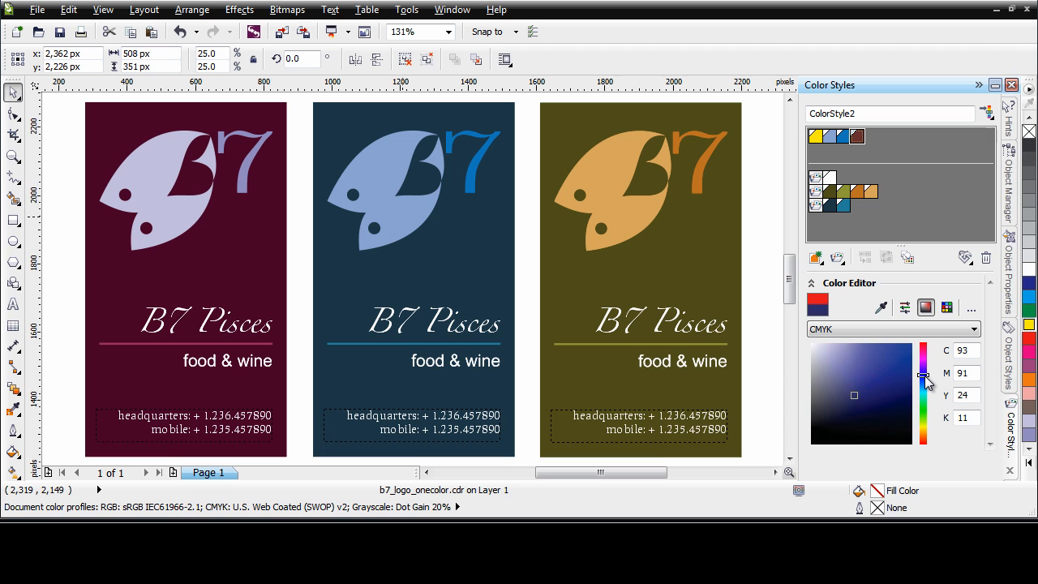
drag(854, 395, 850, 361)
- Set the new color style to C 62, M 0, Y 22, K 0
double_click(963, 350)
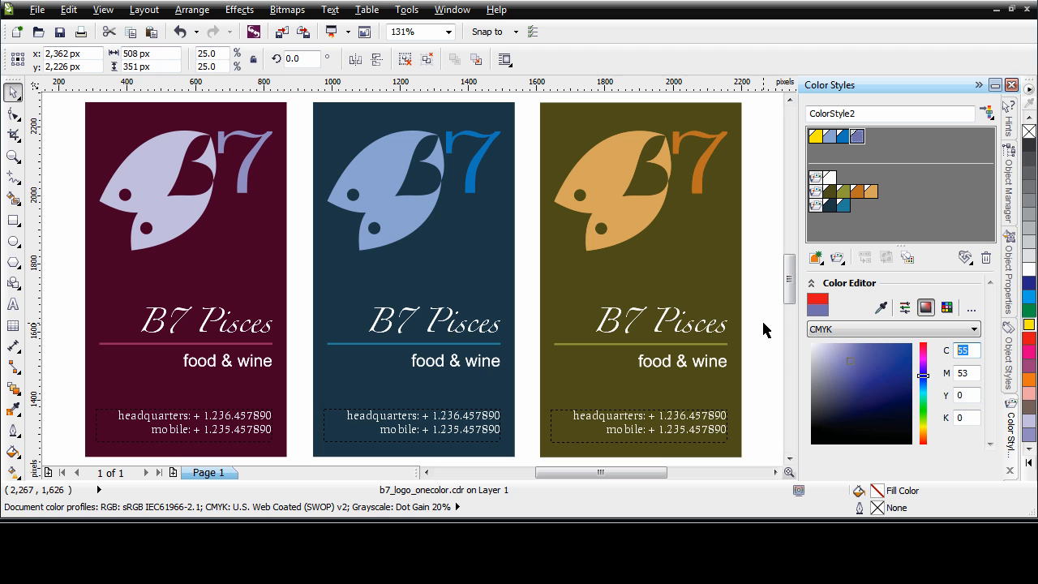
text(62)
key(Tab)
text(0)
key(Tab)
text(2)
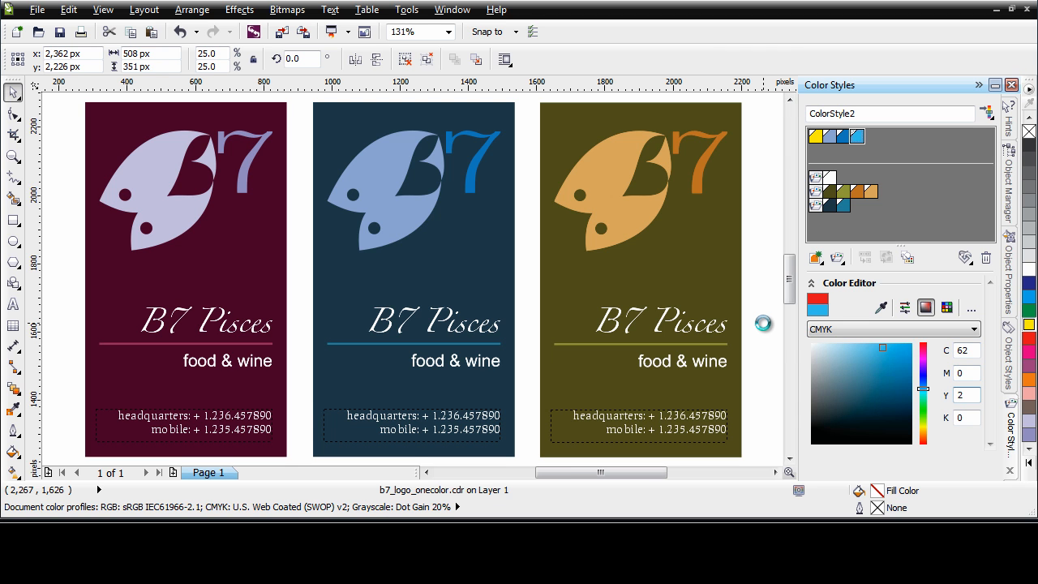
text(2)
key(Return)
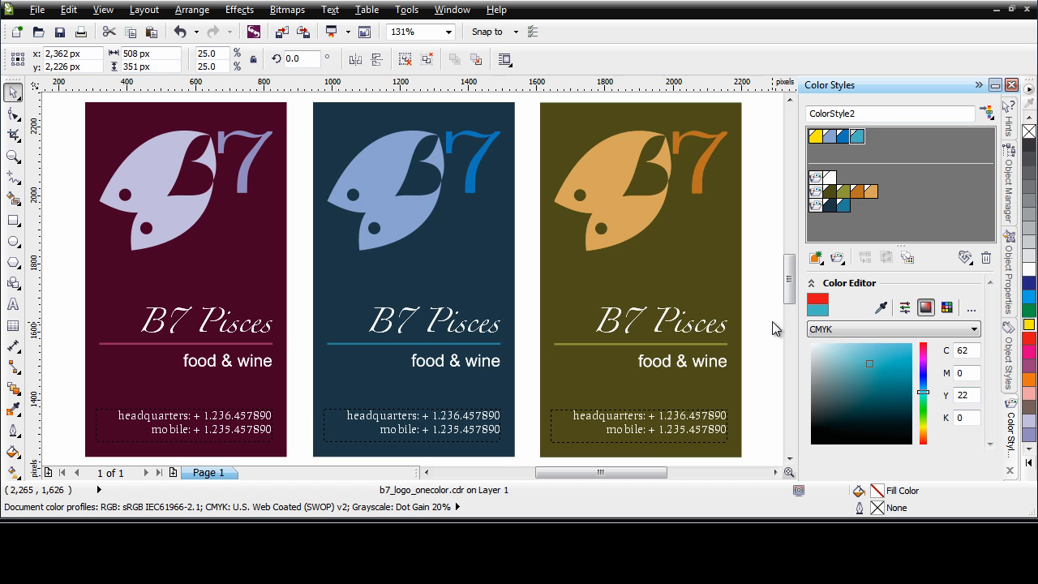
click(883, 145)
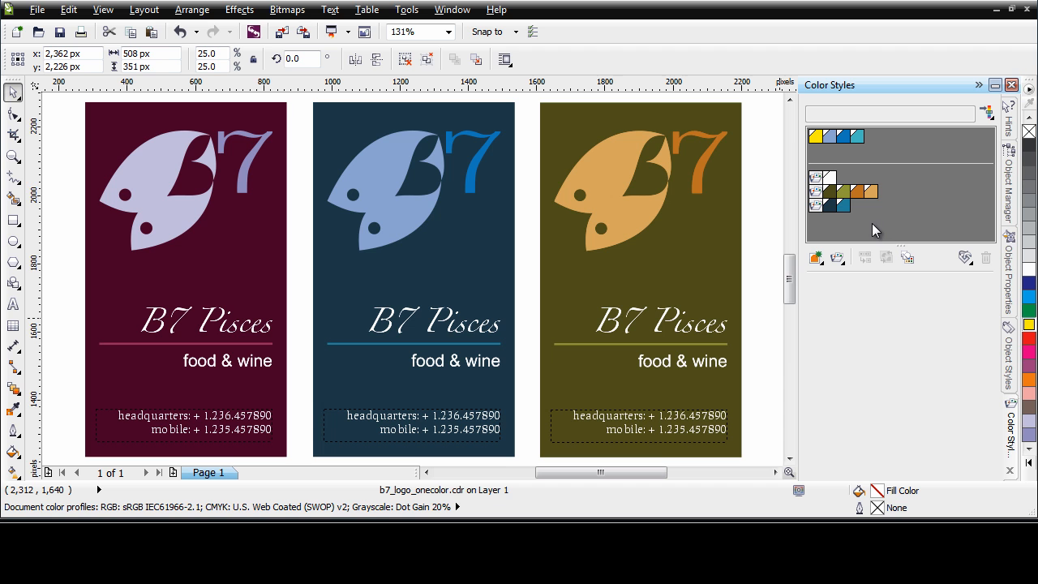
- Create an empty color harmony and move the new teal color style into it
click(837, 258)
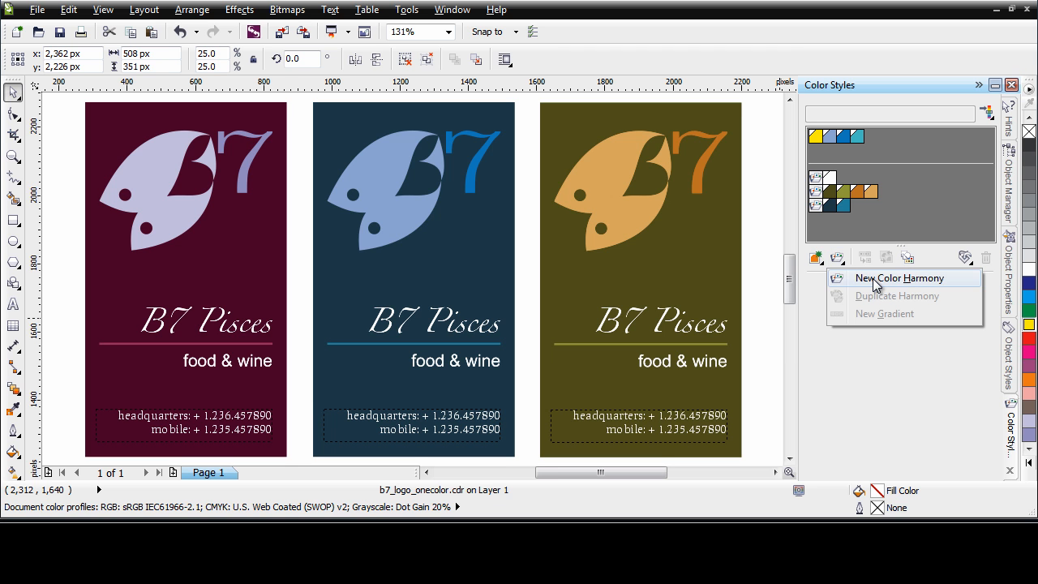
click(874, 279)
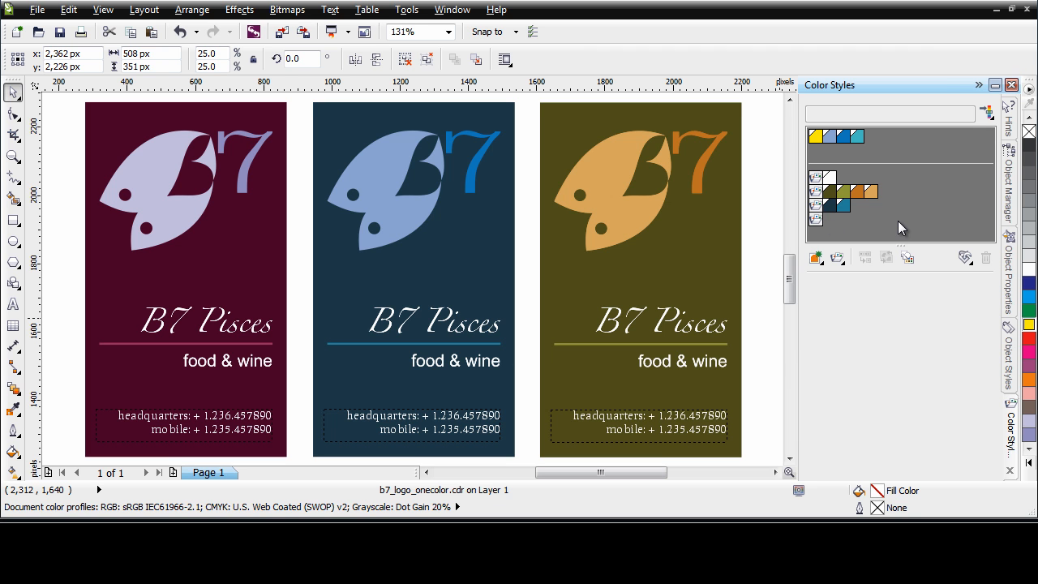
click(858, 137)
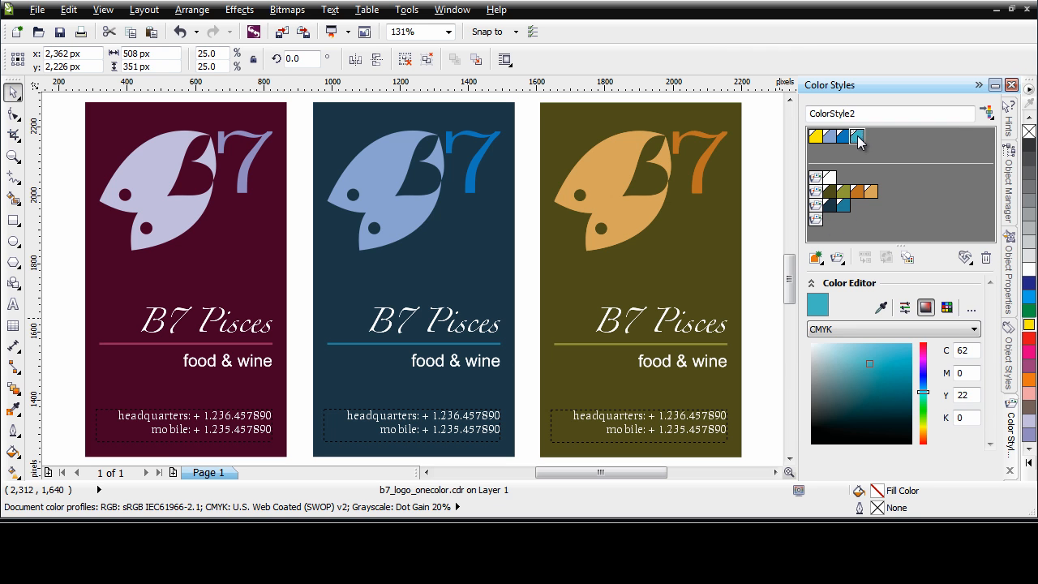
drag(858, 136, 833, 225)
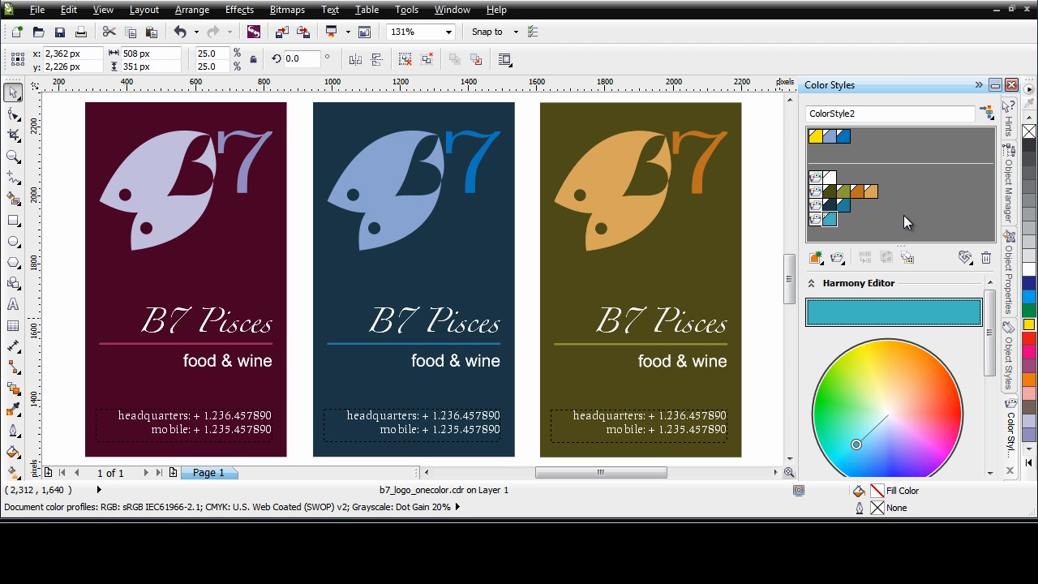
- Start a new gradient from the teal style and try different numbers of colors, settling on 5
click(840, 259)
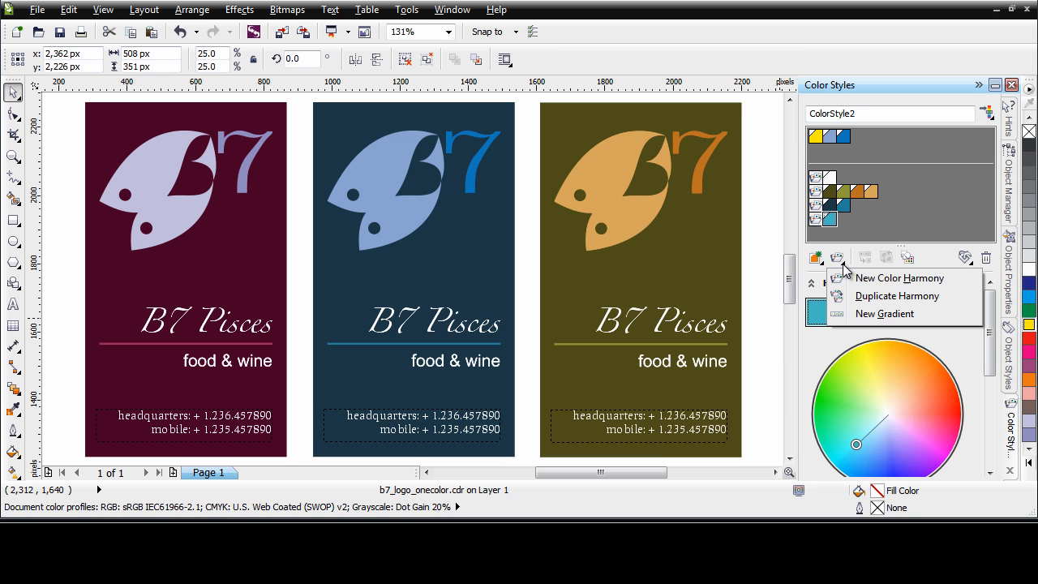
click(883, 314)
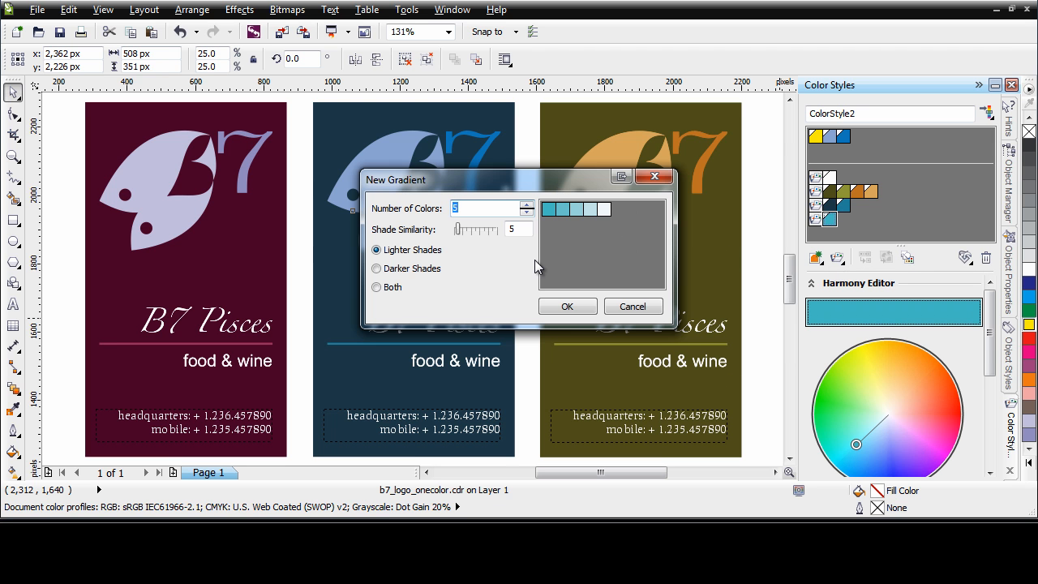
mouse_move(610, 213)
click(527, 205)
click(528, 205)
click(528, 206)
click(528, 205)
click(528, 213)
click(528, 212)
click(528, 213)
click(528, 212)
click(528, 212)
click(528, 205)
- Try high and low shade similarity for the gradient and set it to 4
drag(459, 232, 494, 233)
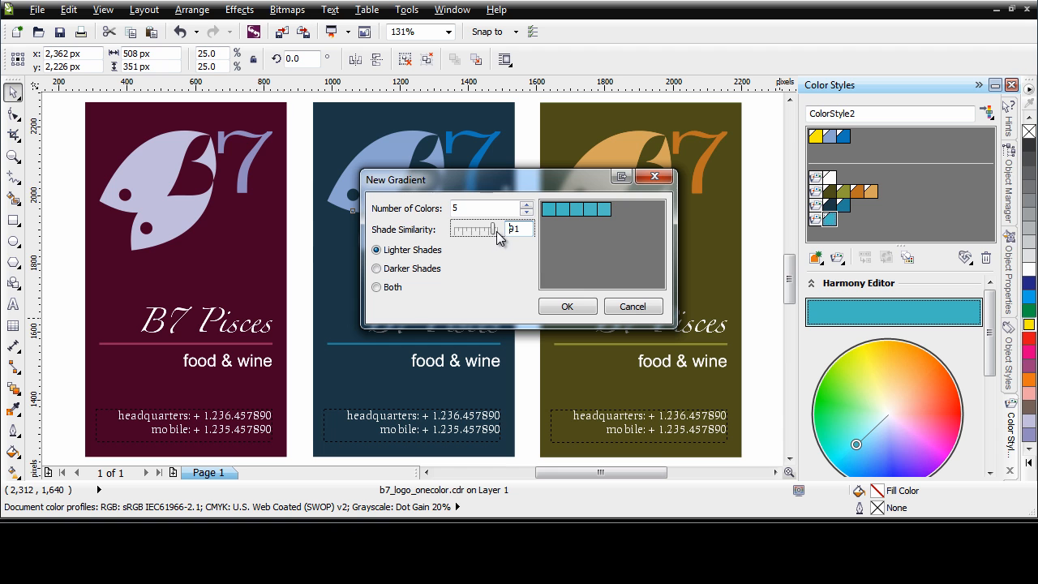
drag(494, 231, 453, 232)
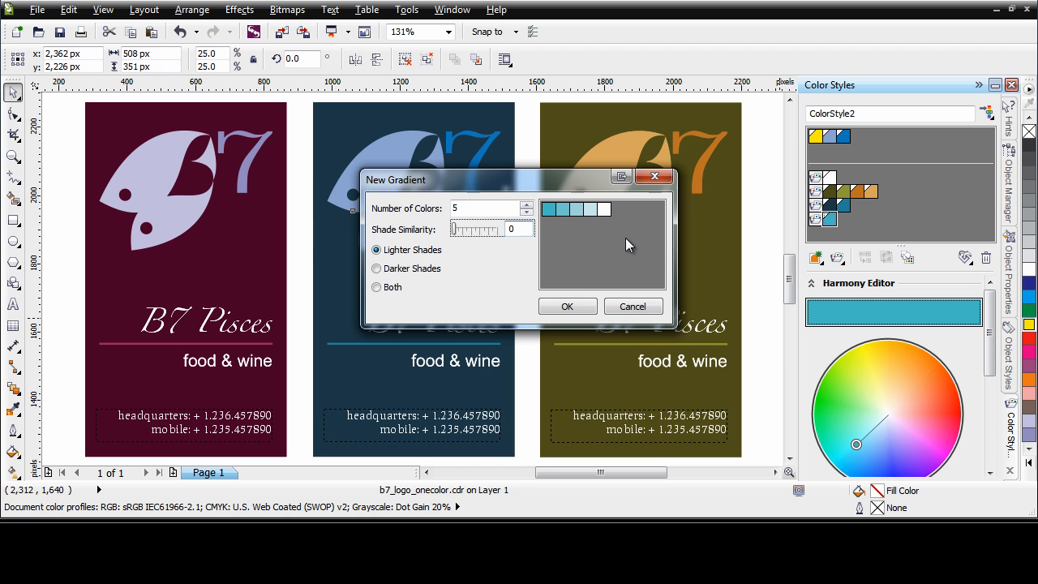
drag(455, 233, 456, 234)
- Preview the darker and combined shade options, and create the gradient with lighter shades
click(410, 270)
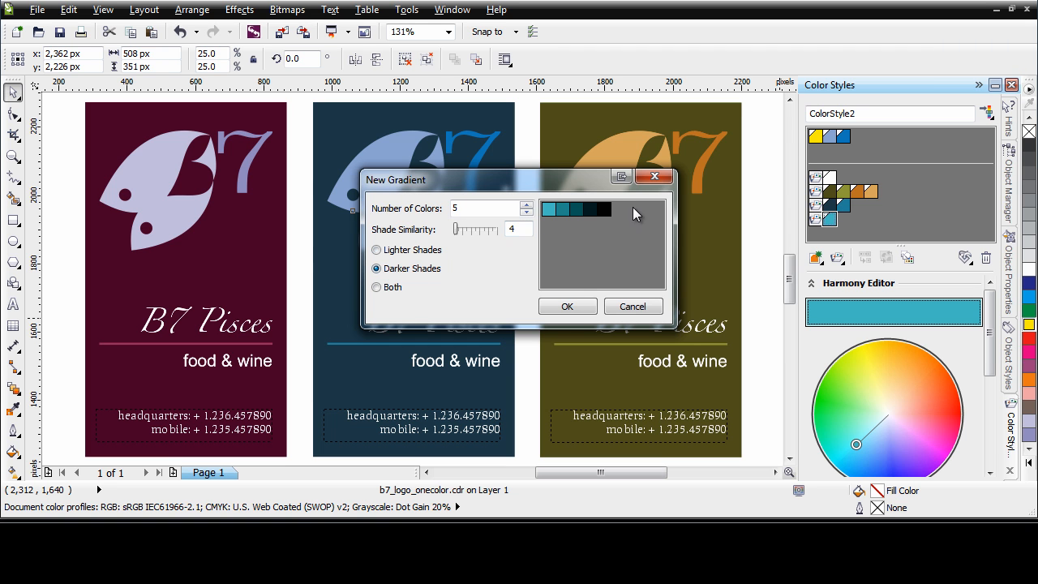
click(395, 290)
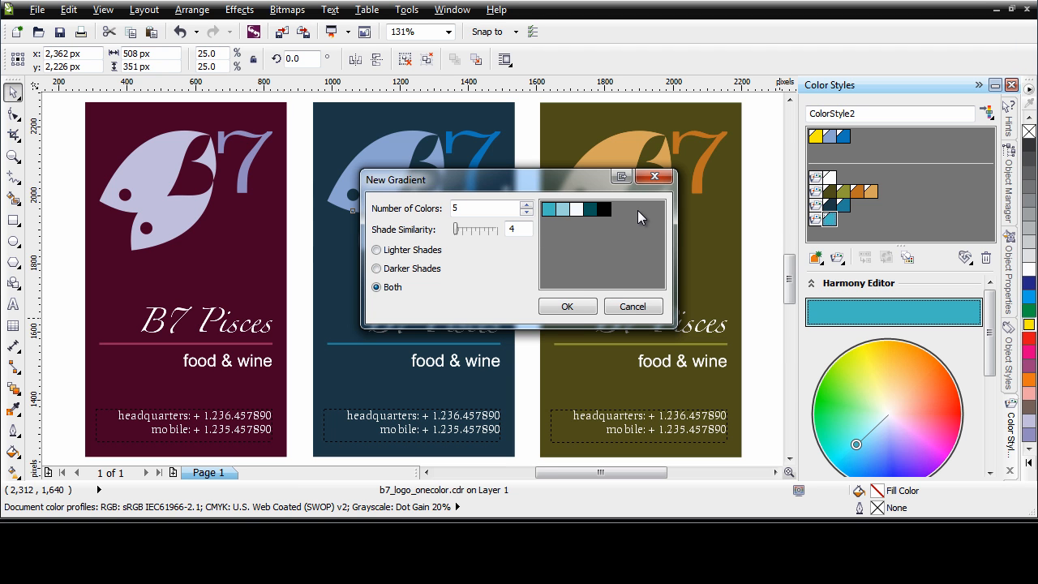
click(425, 251)
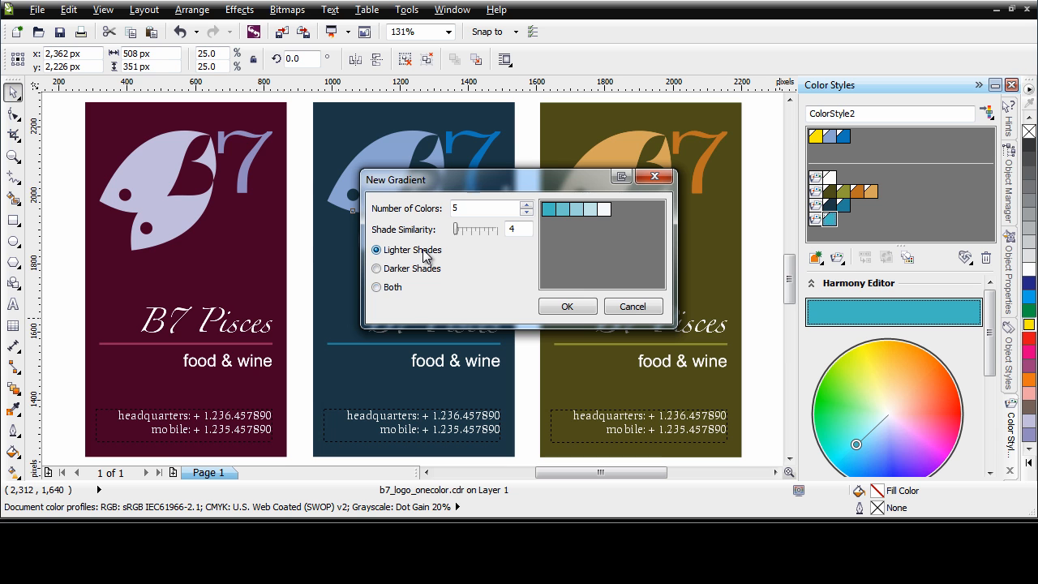
click(565, 307)
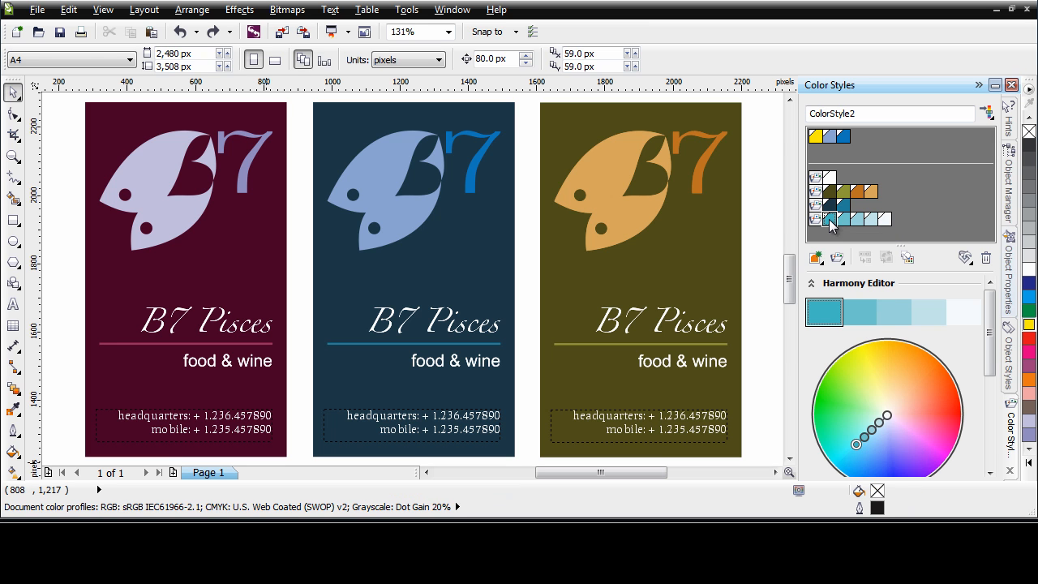
- Apply the teal style to the second card's 7 and line, and the gradient's middle tint to the fish
drag(830, 225, 474, 189)
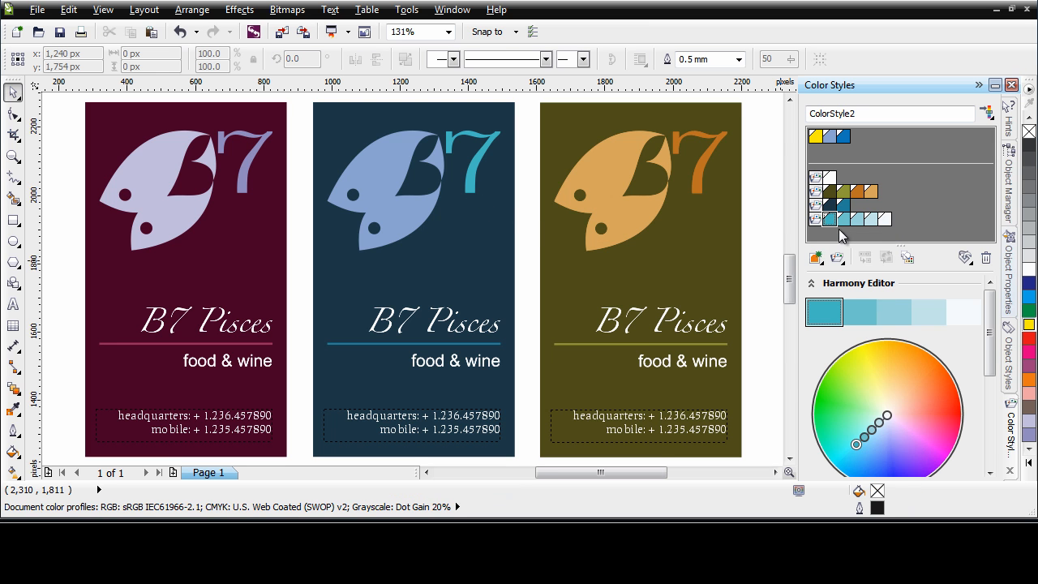
drag(703, 286, 486, 345)
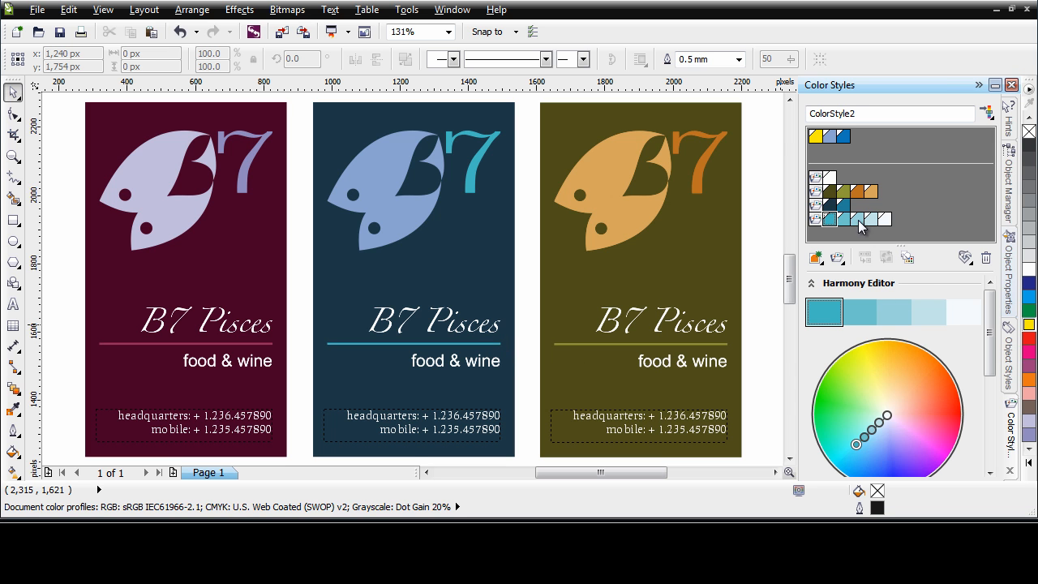
click(857, 220)
drag(857, 220, 408, 217)
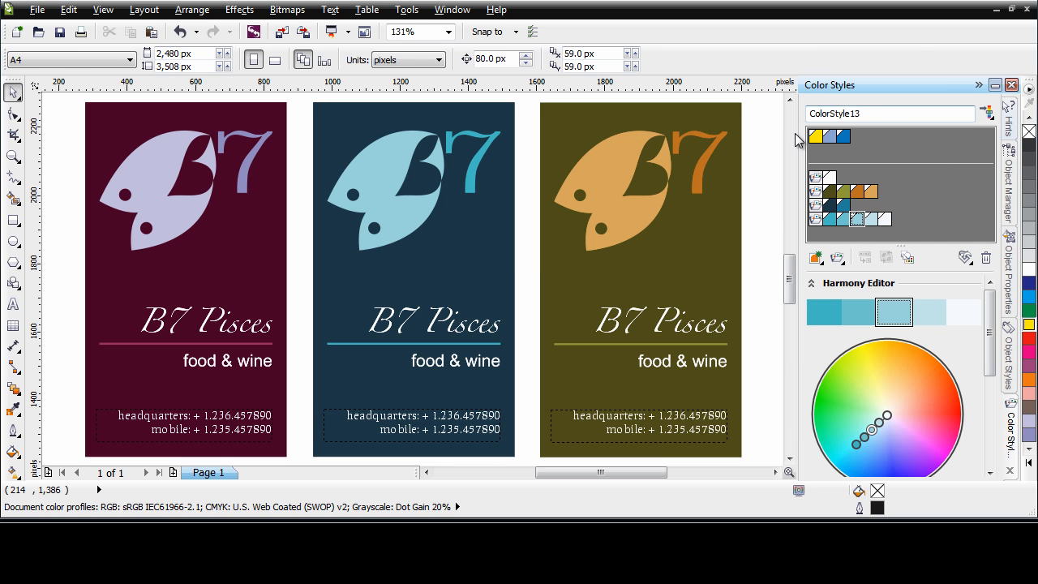
- Select all color styles not used in the document and delete them
click(905, 260)
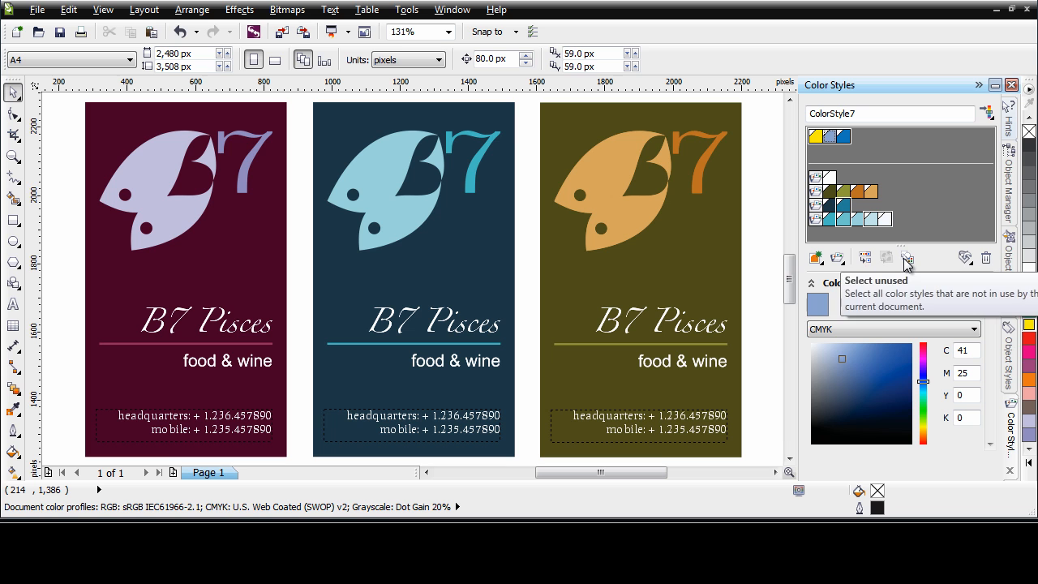
click(988, 259)
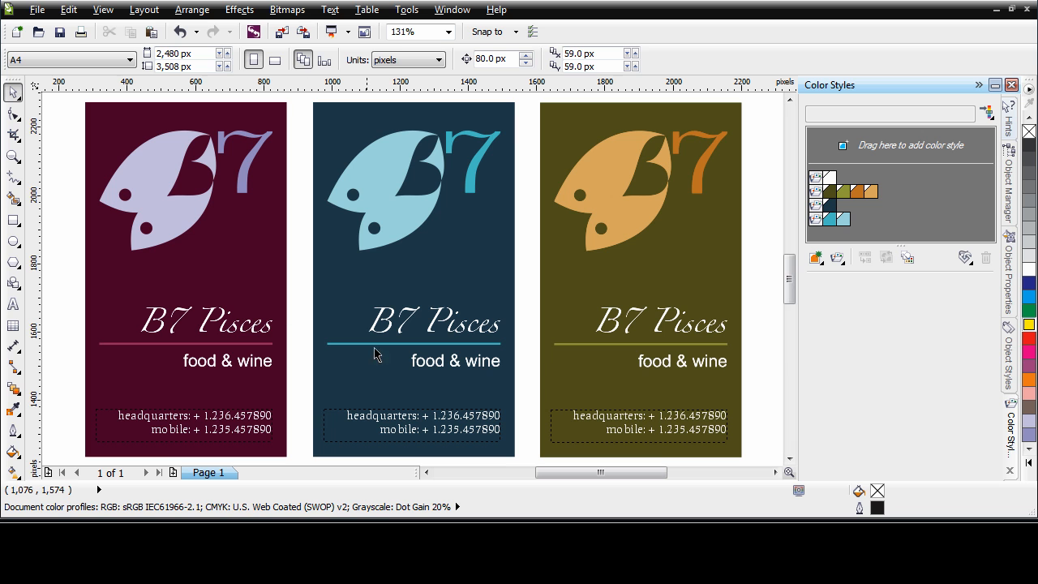
- Select the second card's teal harmony and shift it to purple tones on the color wheel
click(816, 223)
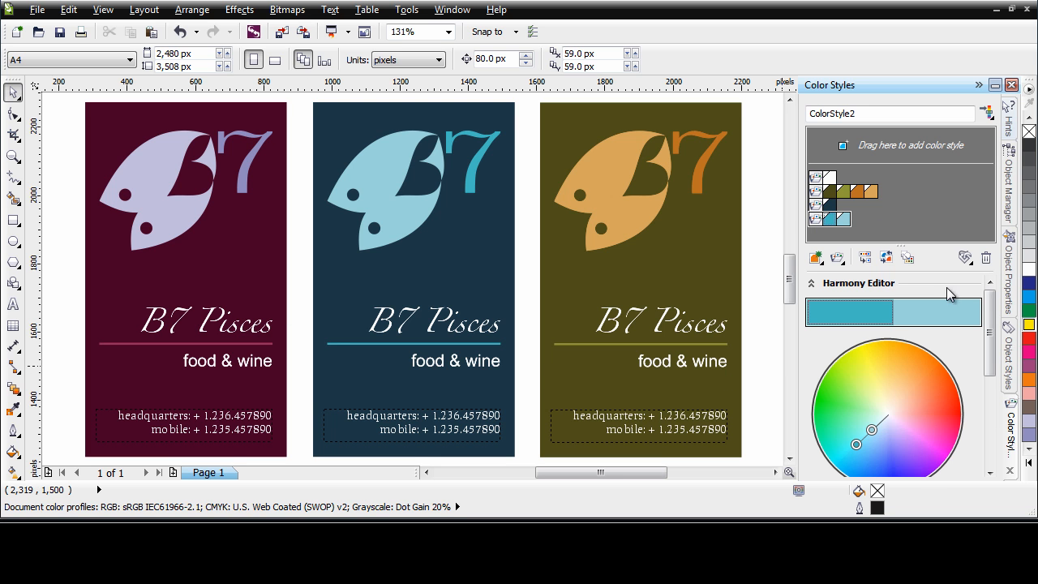
drag(858, 451, 930, 452)
click(878, 465)
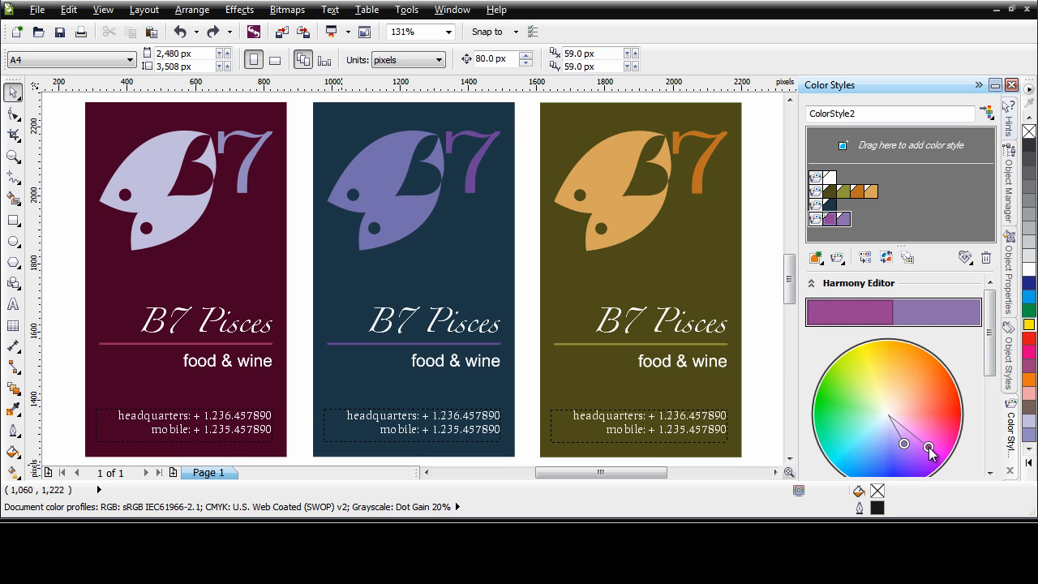
- Shift the lighter color of the second card's purple harmony to a bluer violet on the color wheel
click(905, 445)
drag(905, 445, 896, 438)
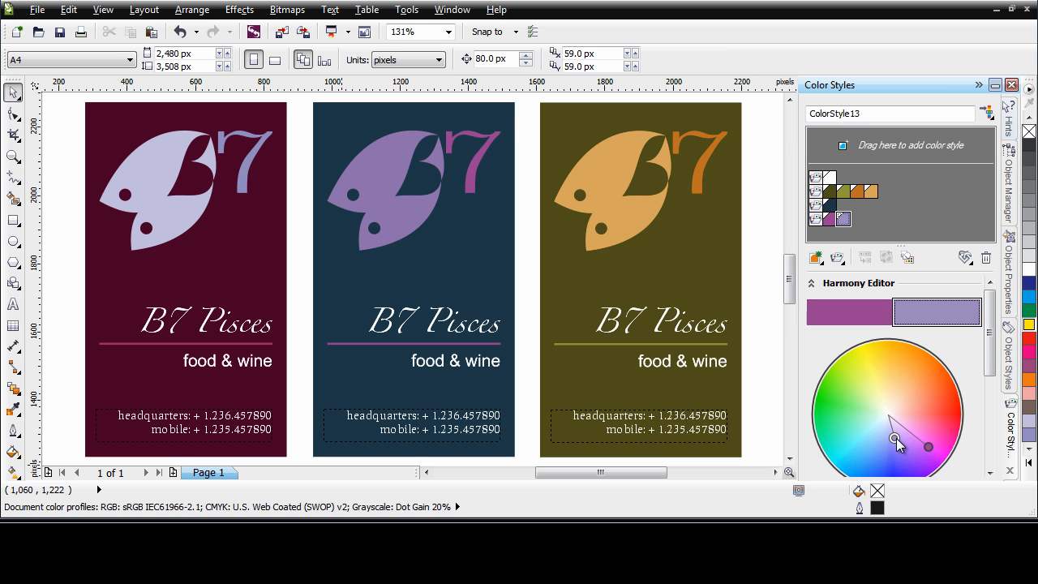
click(892, 220)
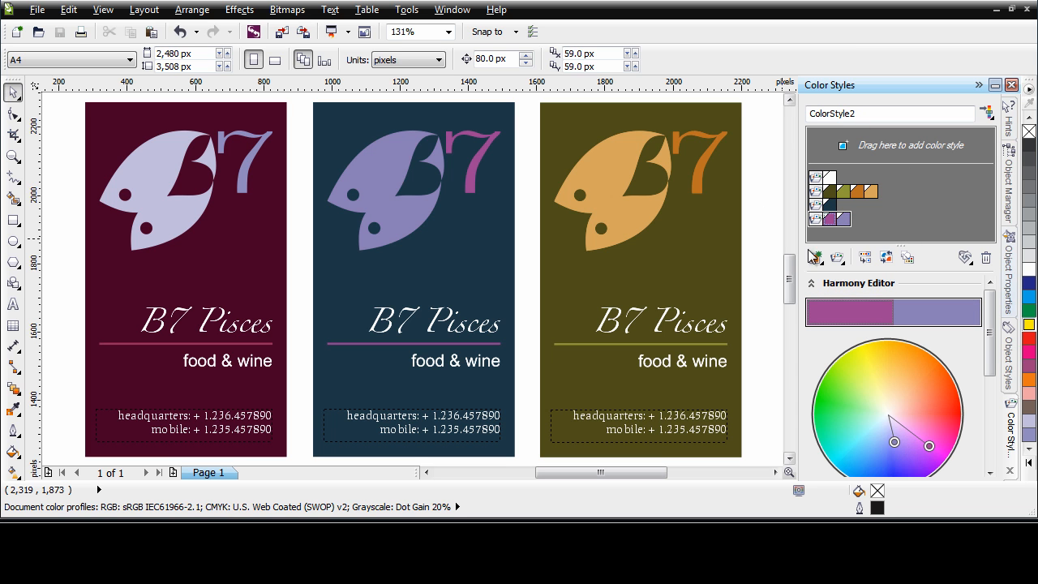
- Export a style sheet named ColorStyle that includes only the color styles, leaving out styles and style sets
click(965, 258)
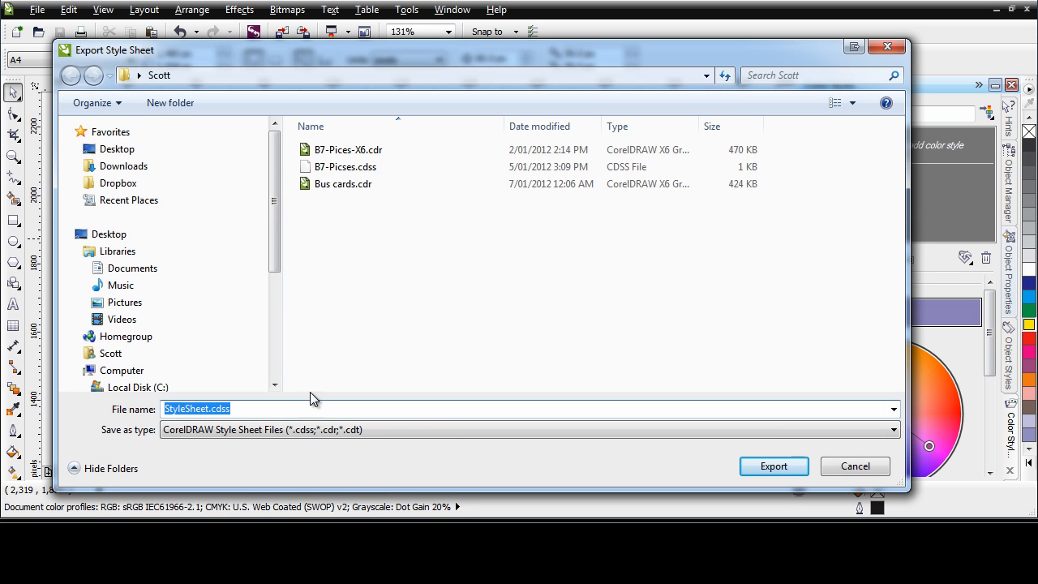
text(C)
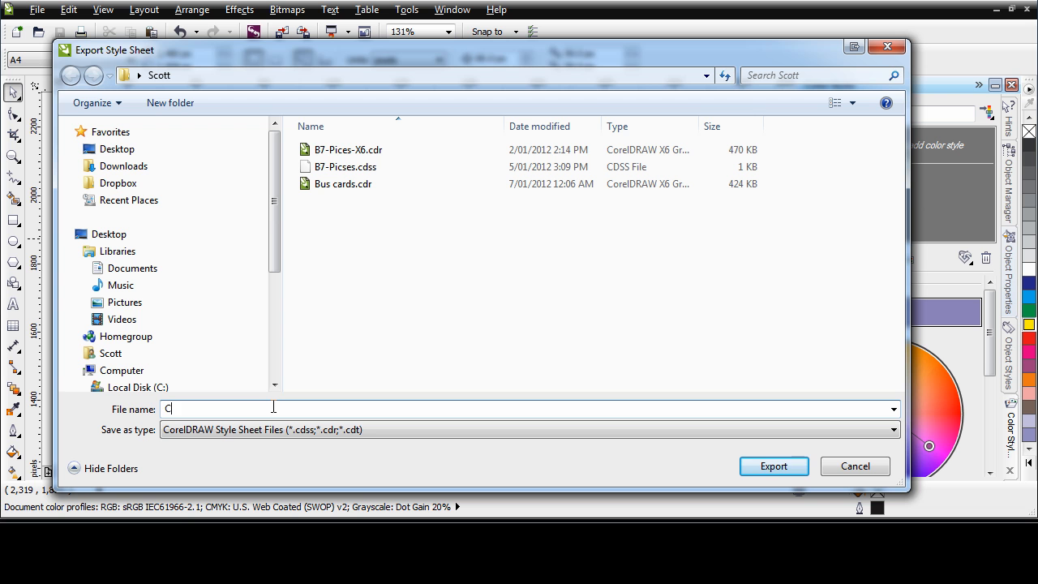
text(olorStyle)
click(782, 468)
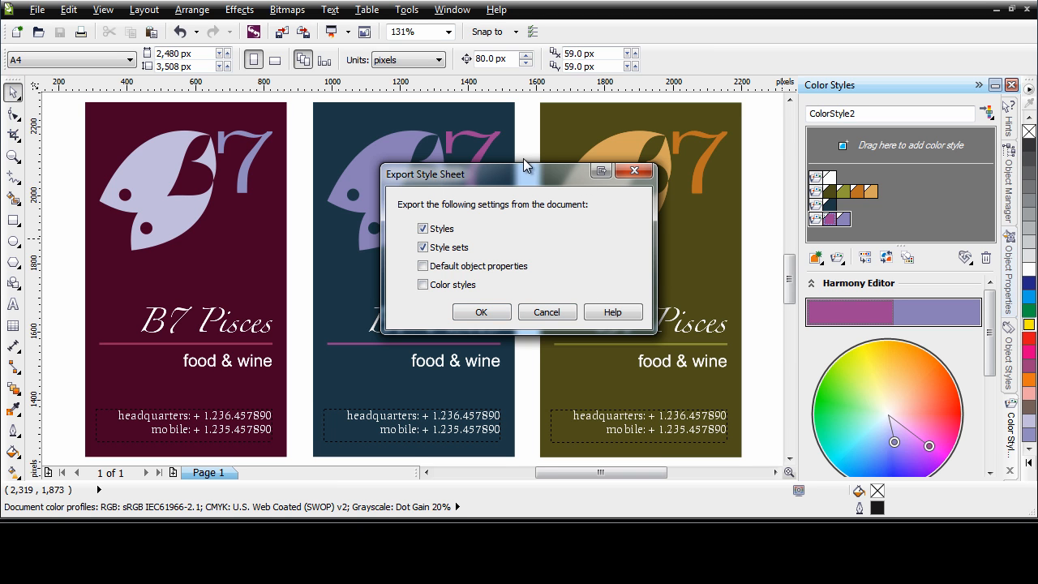
click(423, 229)
click(422, 248)
click(422, 285)
click(486, 313)
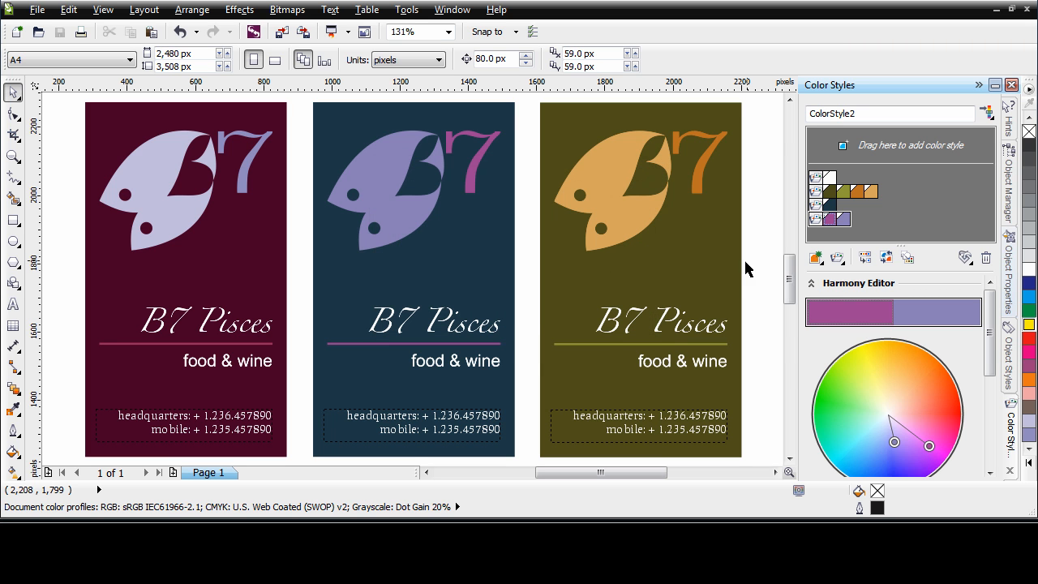
click(966, 258)
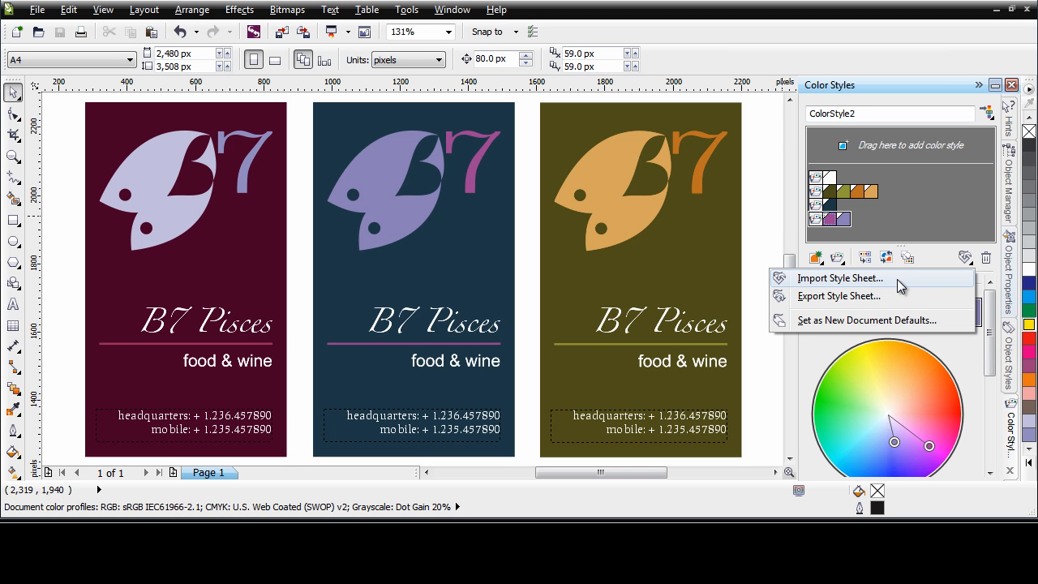
click(771, 235)
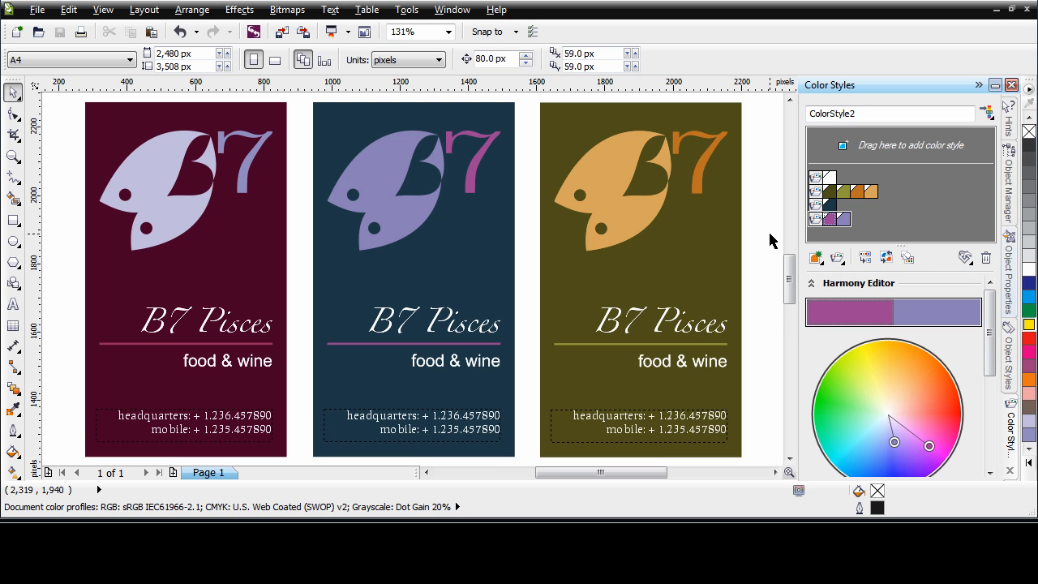